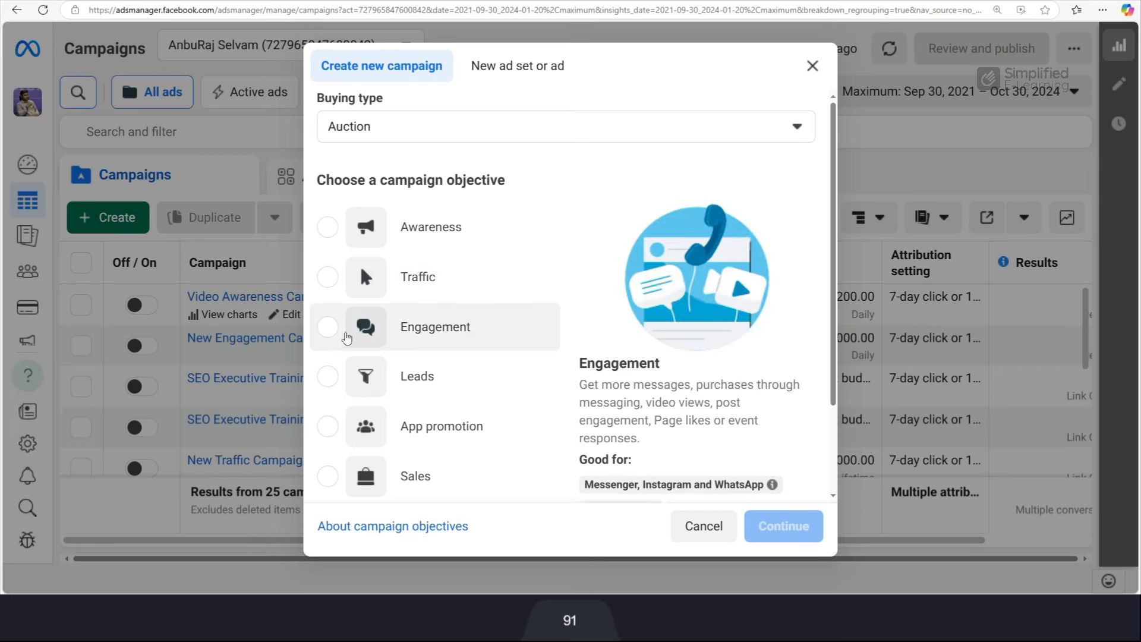
- Start a new auction campaign with the Engagement objective, using the manual engagement campaign setup
click(327, 328)
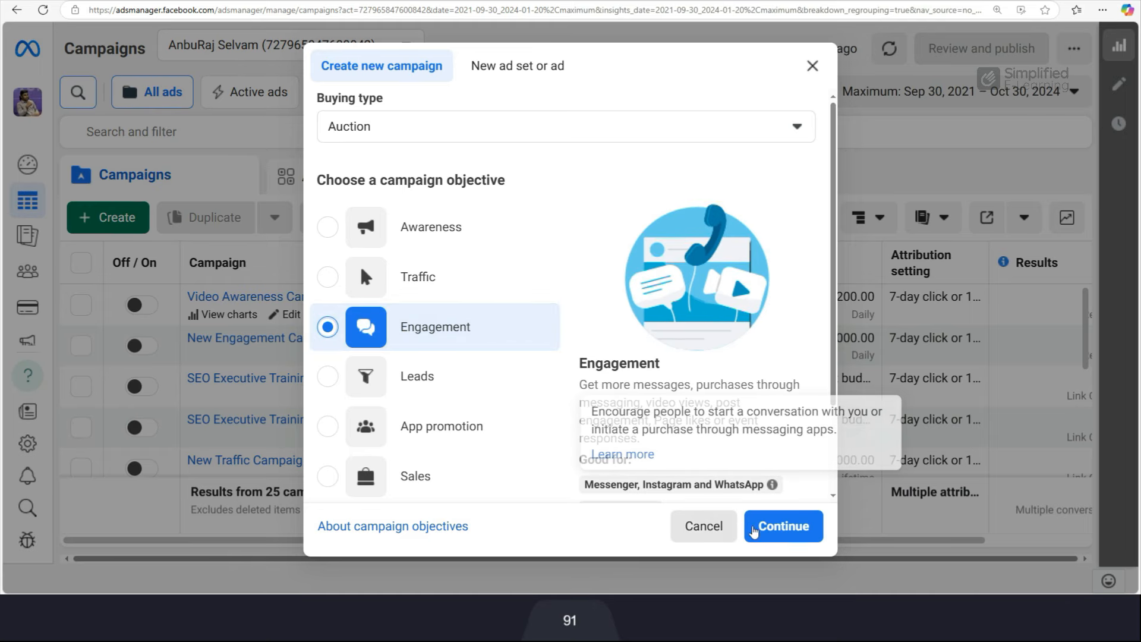
click(791, 530)
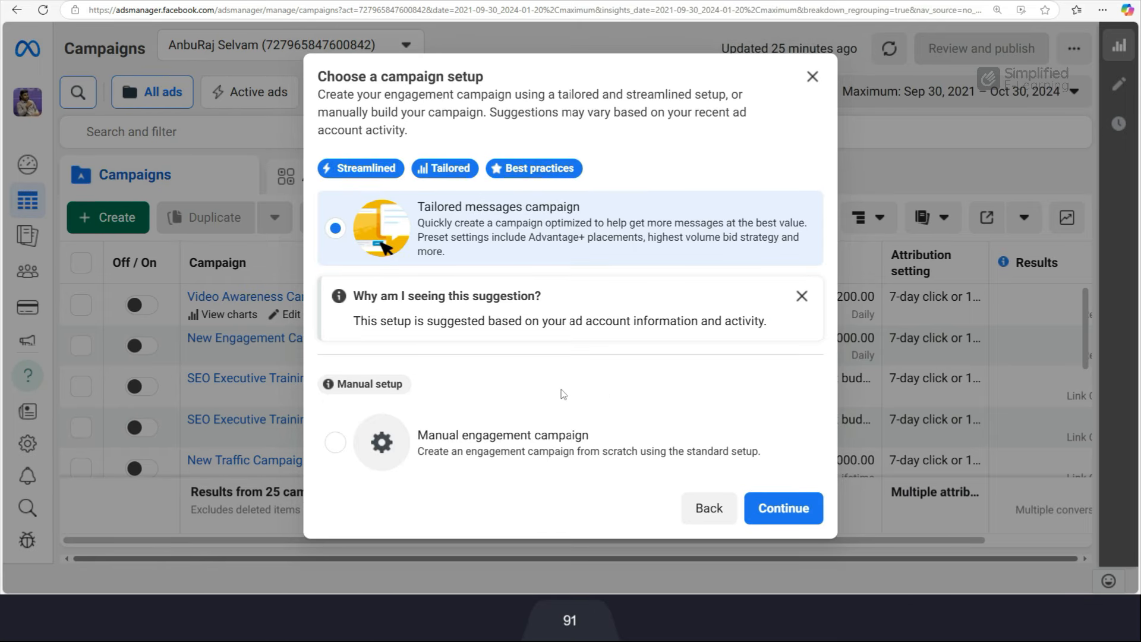
click(334, 453)
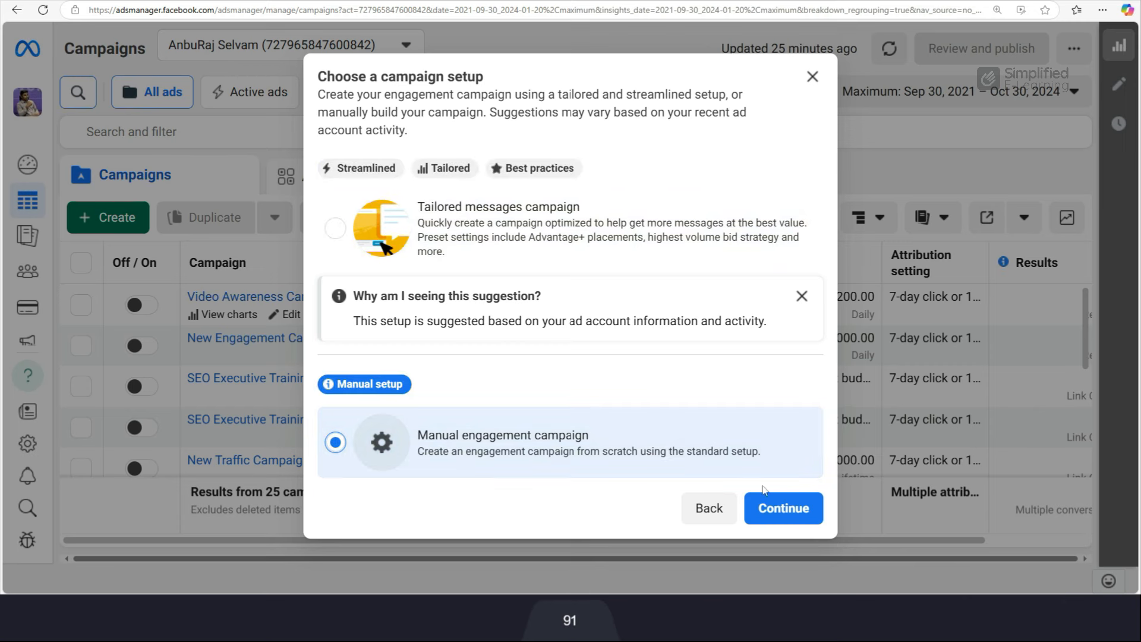
click(784, 509)
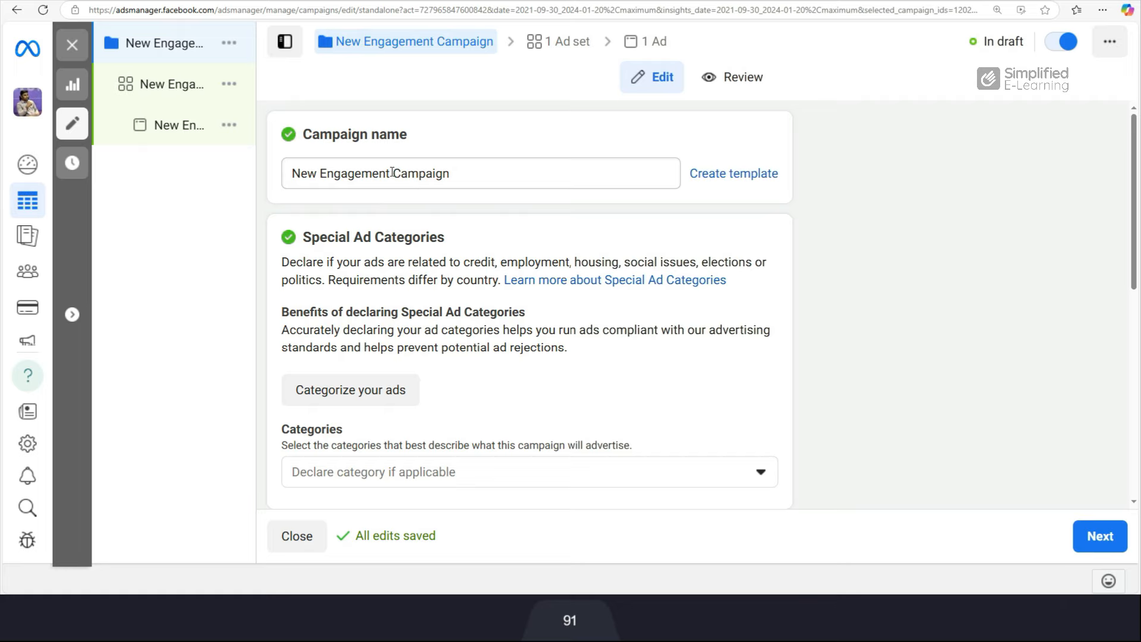
- Rename the campaign as Story Campaign
drag(391, 173, 264, 177)
text(Story)
click(742, 146)
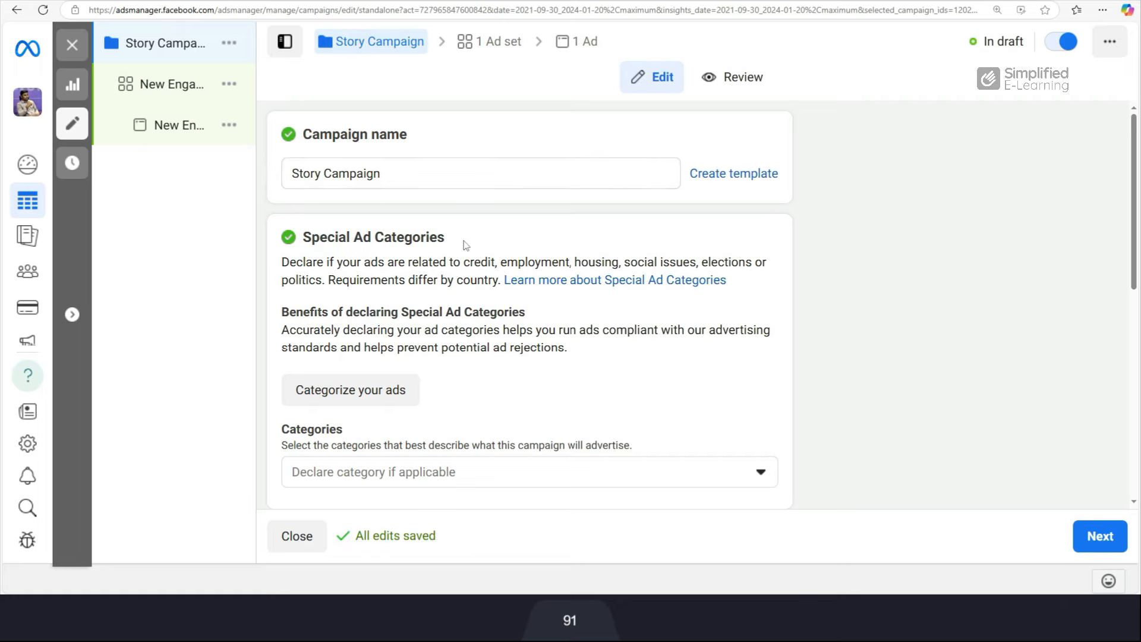
- Enable the Advantage campaign budget and set a daily budget of ₹100
scroll(447, 261, down, 2)
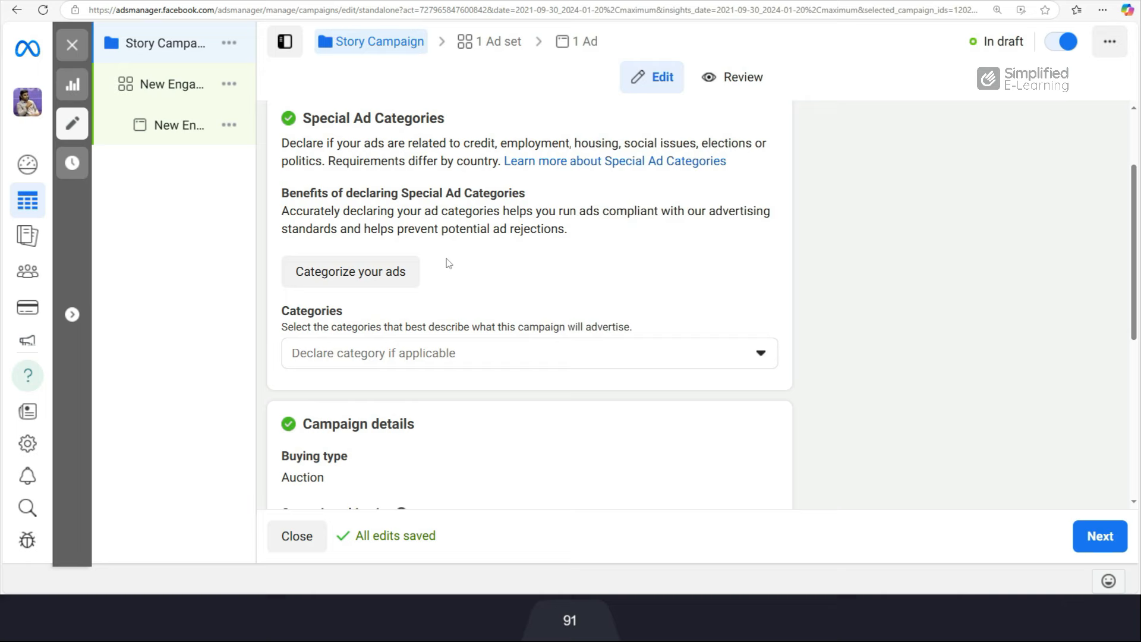
scroll(449, 264, down, 4)
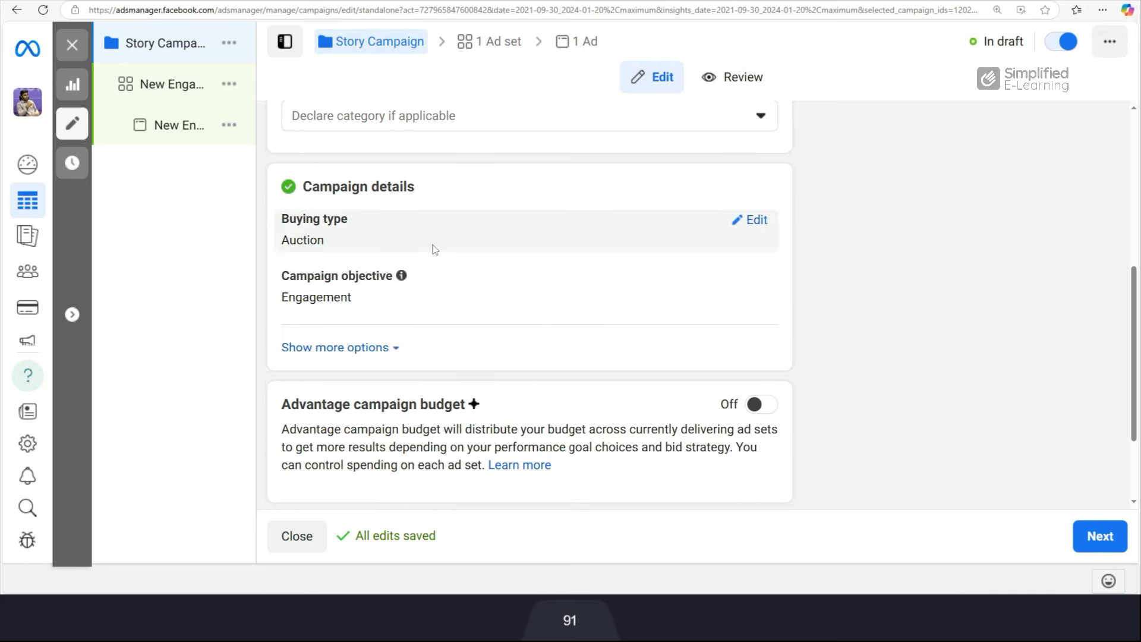
scroll(434, 249, down, 2)
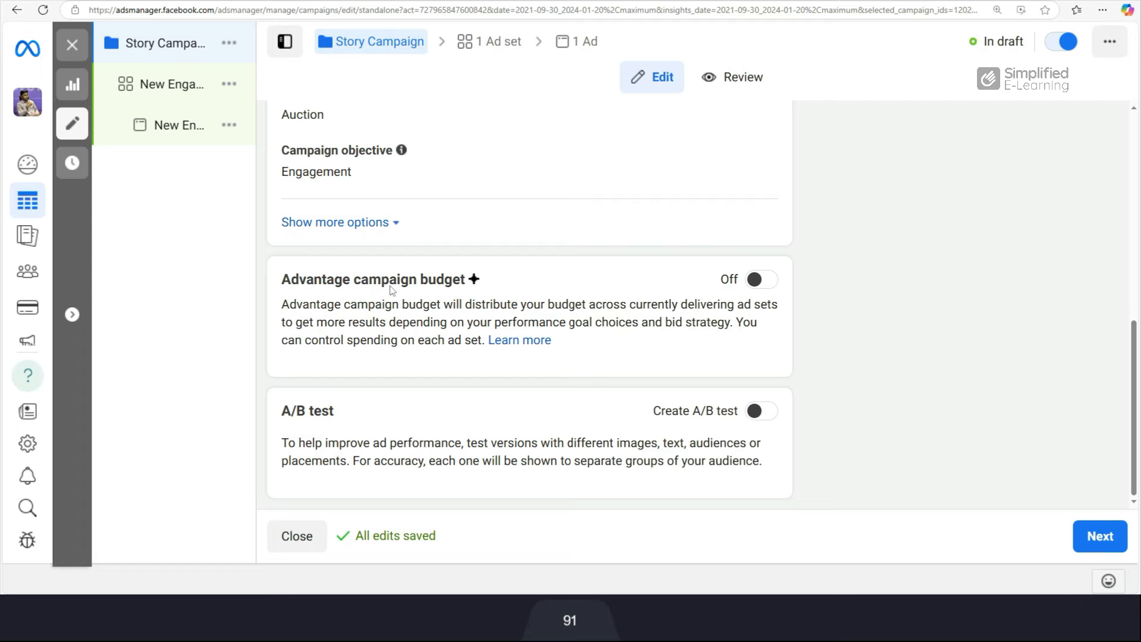
click(761, 280)
scroll(736, 281, down, 1)
scroll(736, 281, down, 2)
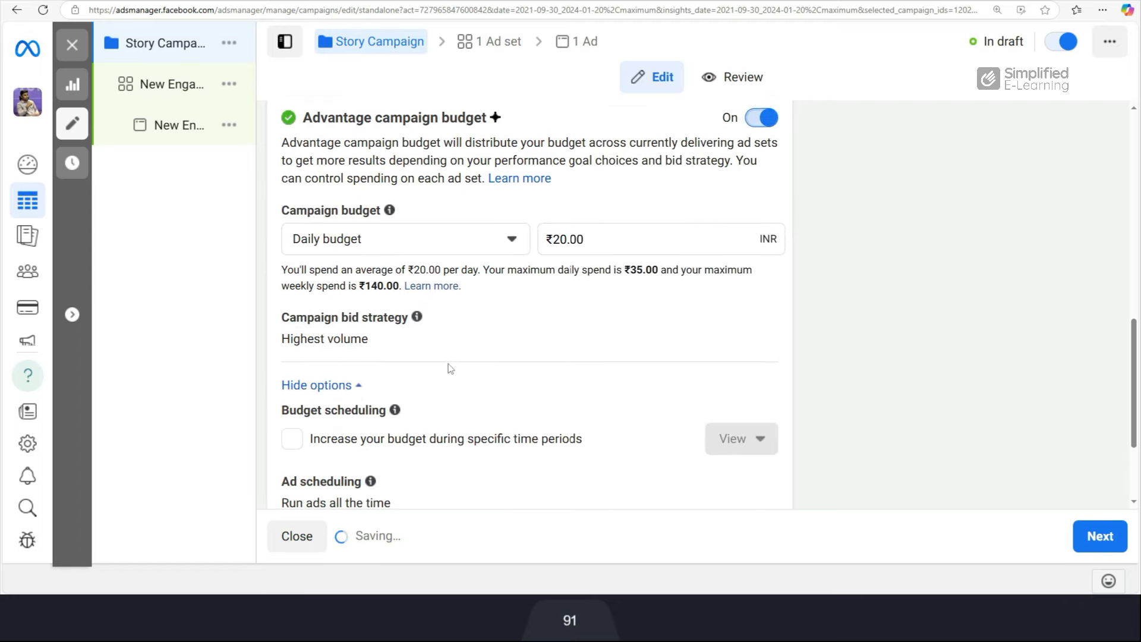
drag(585, 224, 556, 227)
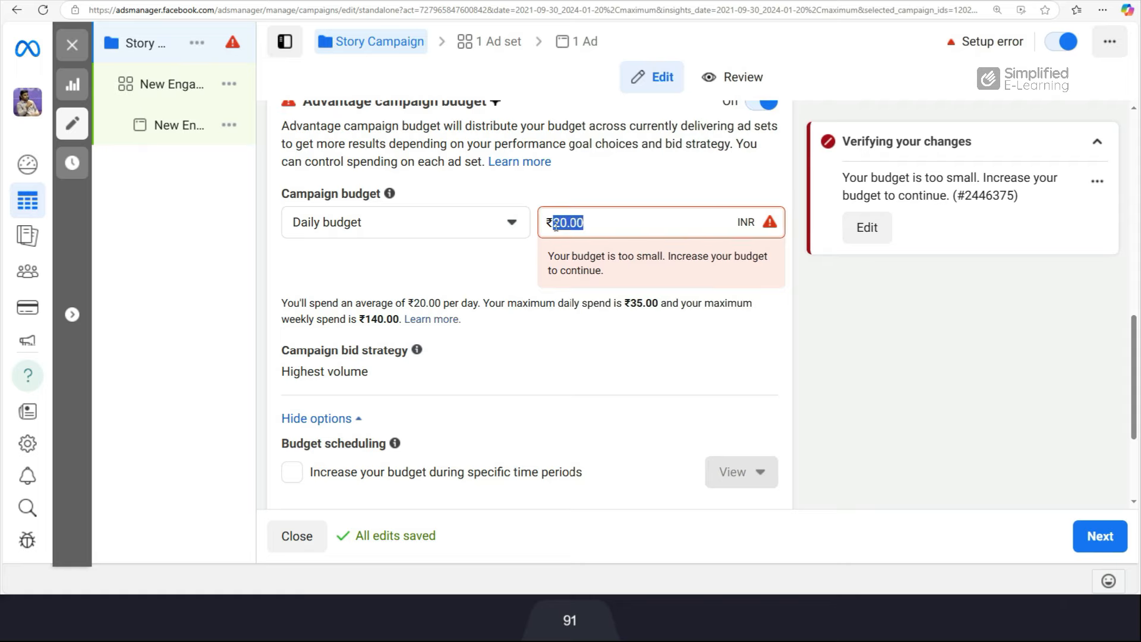
text(100)
click(592, 195)
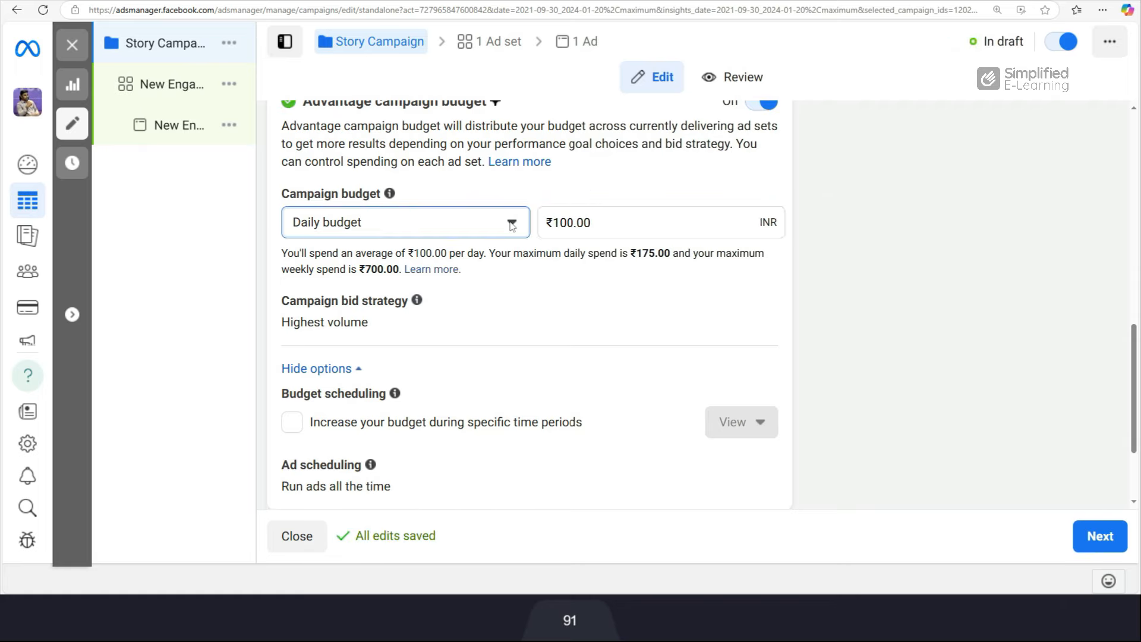
click(511, 223)
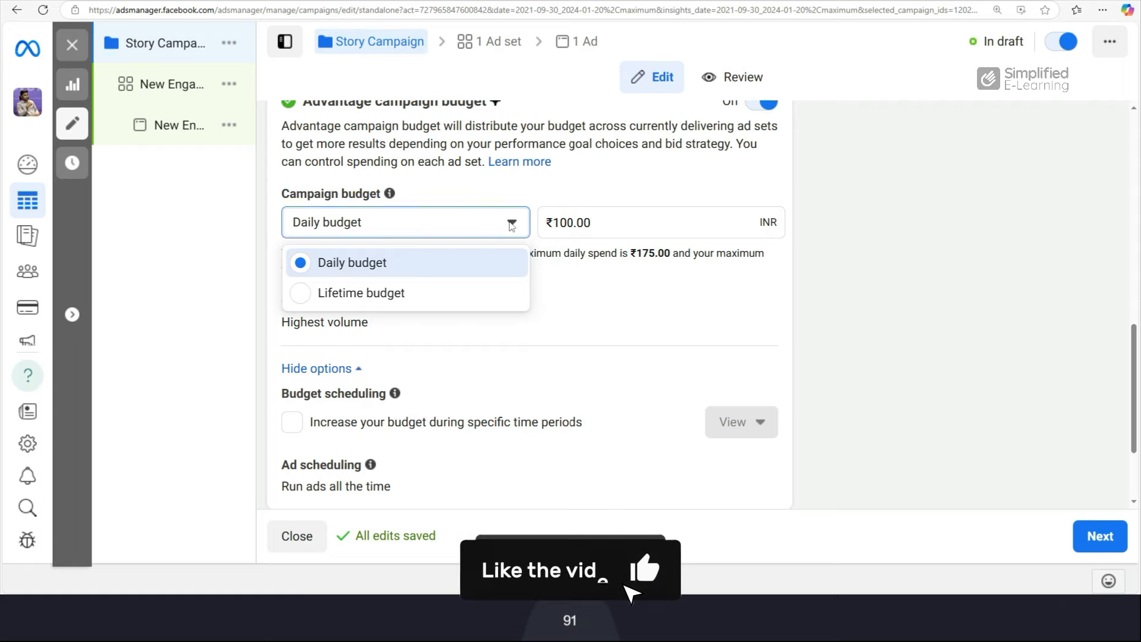
click(535, 200)
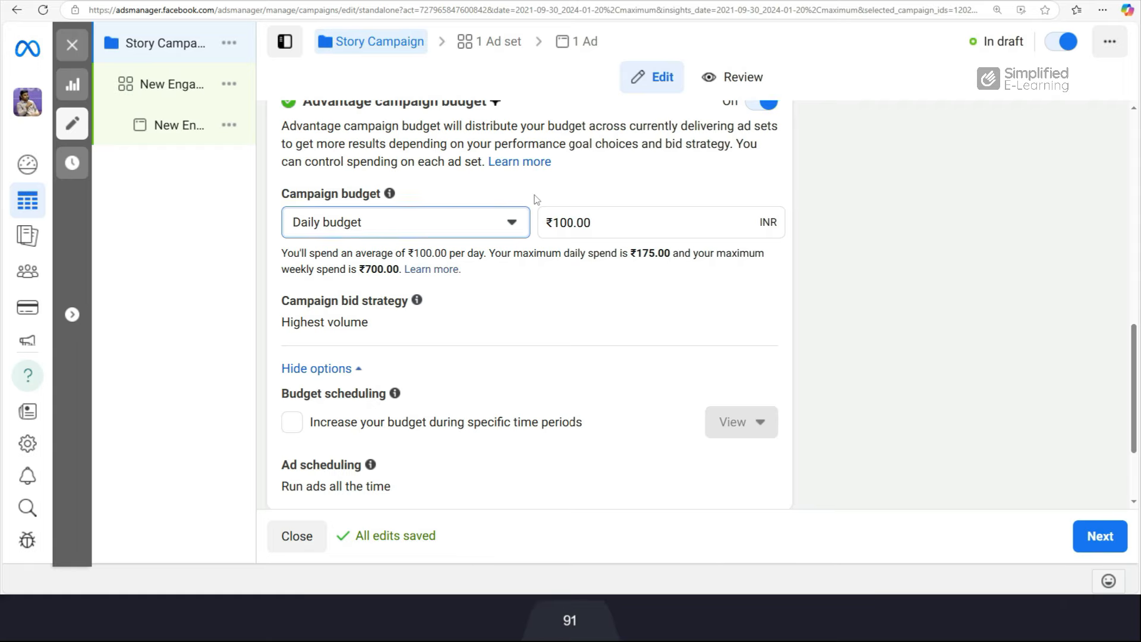
- Choose Highest volume as the campaign bid strategy and proceed to the ad set settings
mouse_move(416, 304)
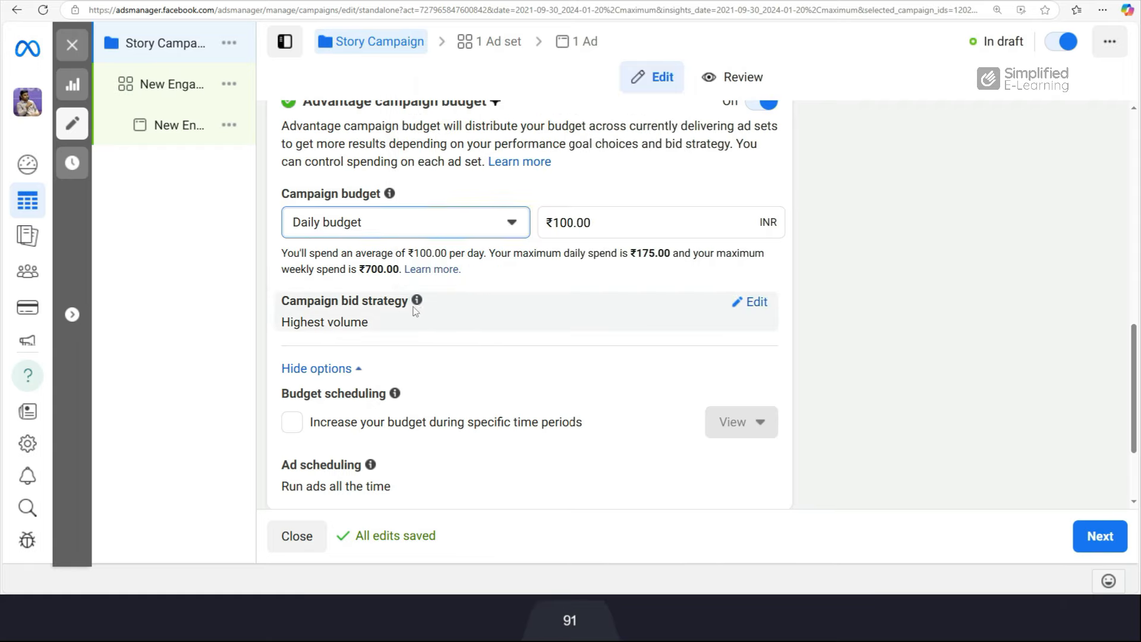
click(752, 304)
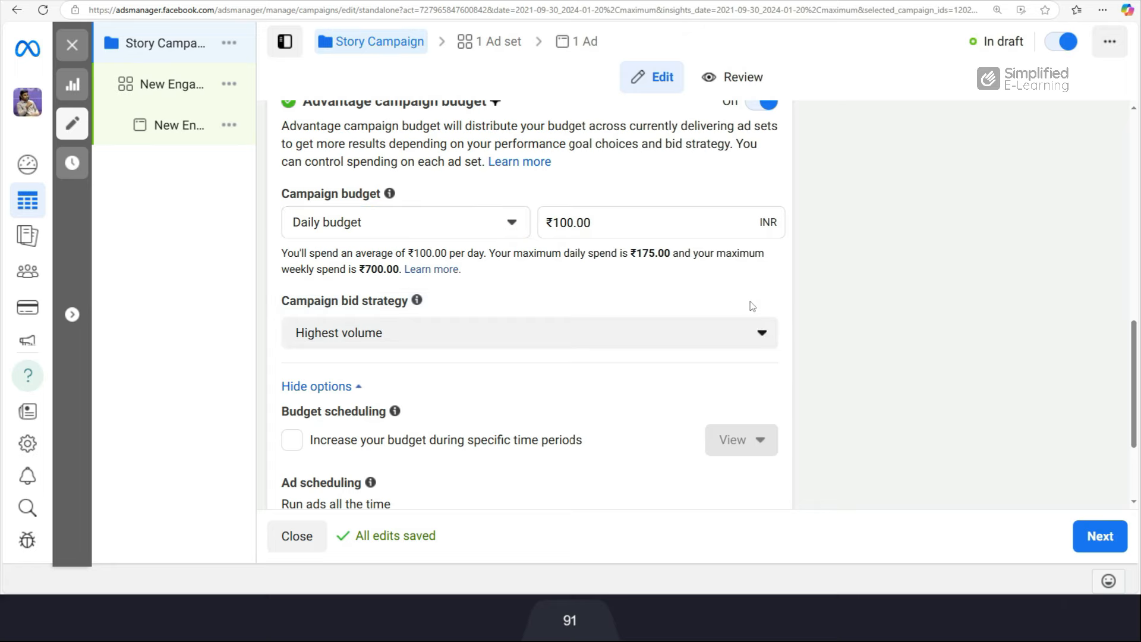
click(764, 338)
mouse_move(569, 500)
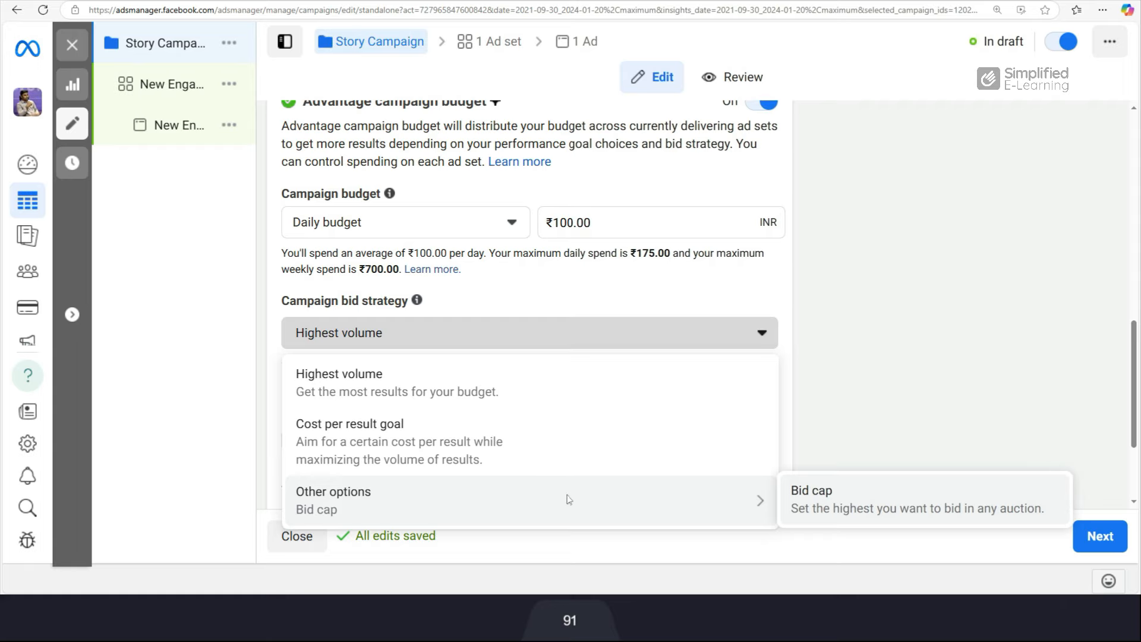
click(463, 387)
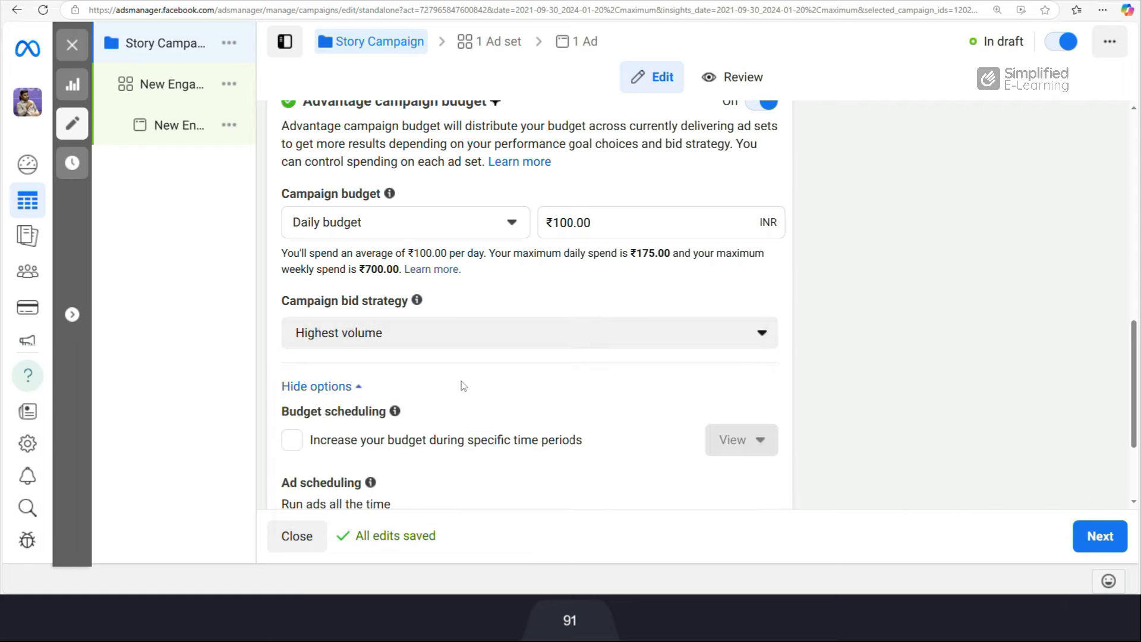
scroll(462, 387, down, 3)
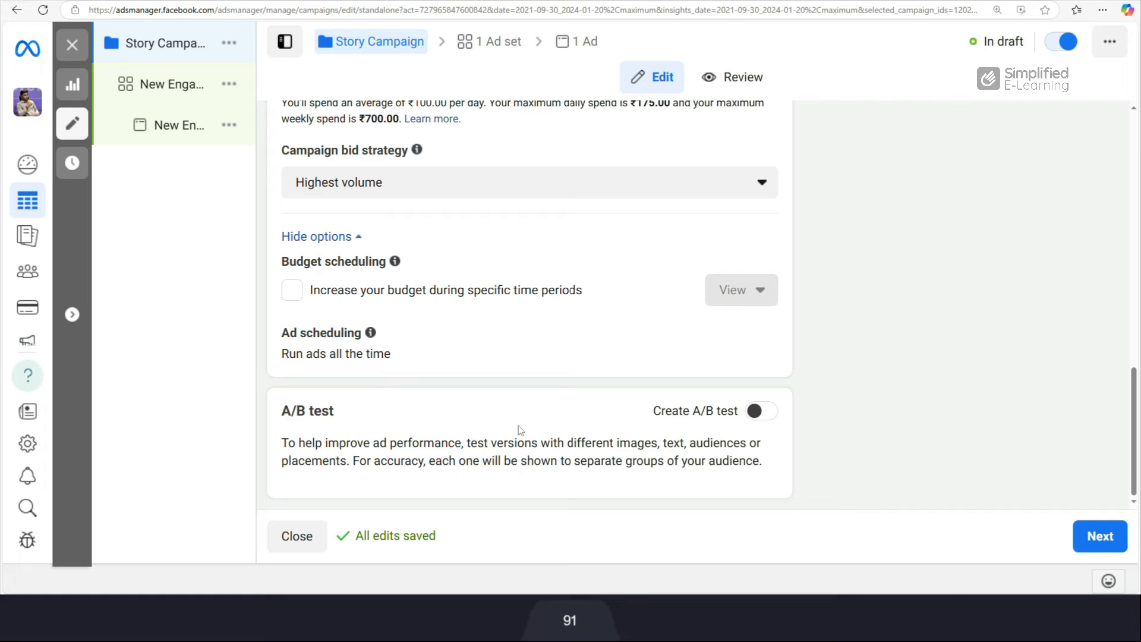
click(1093, 541)
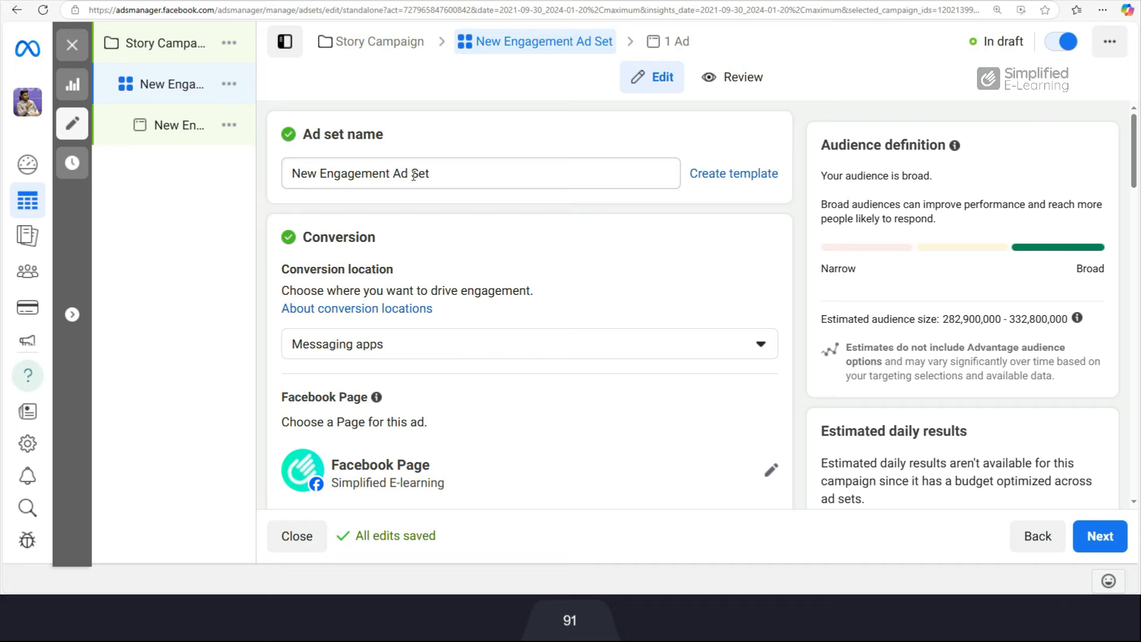
- Choose Messaging apps as the ad set's conversion location
scroll(461, 291, down, 2)
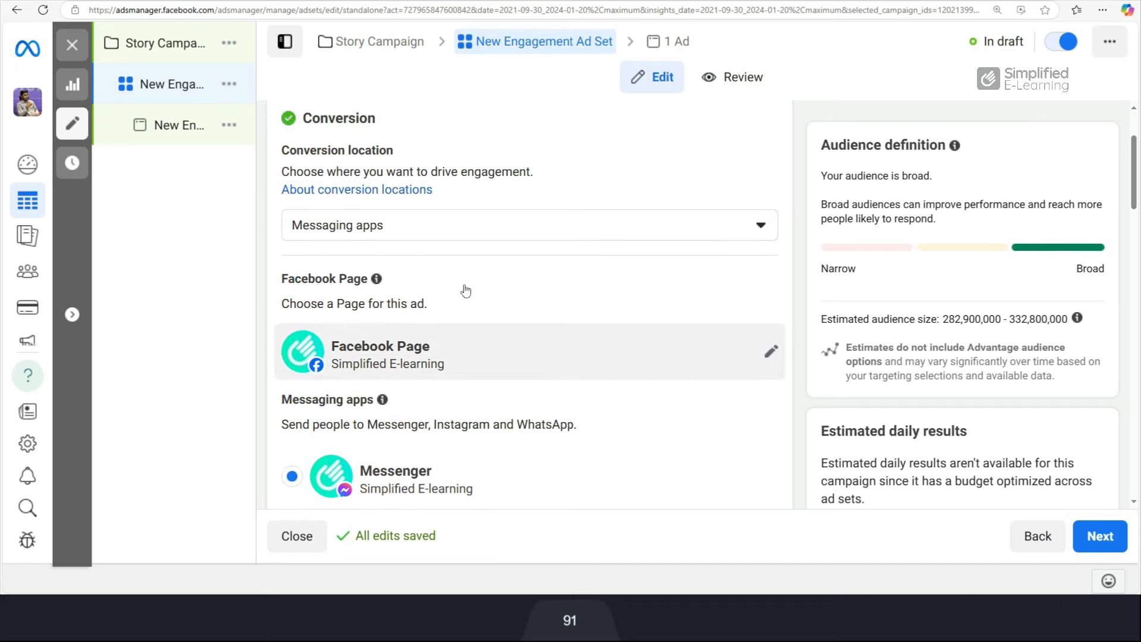
click(416, 237)
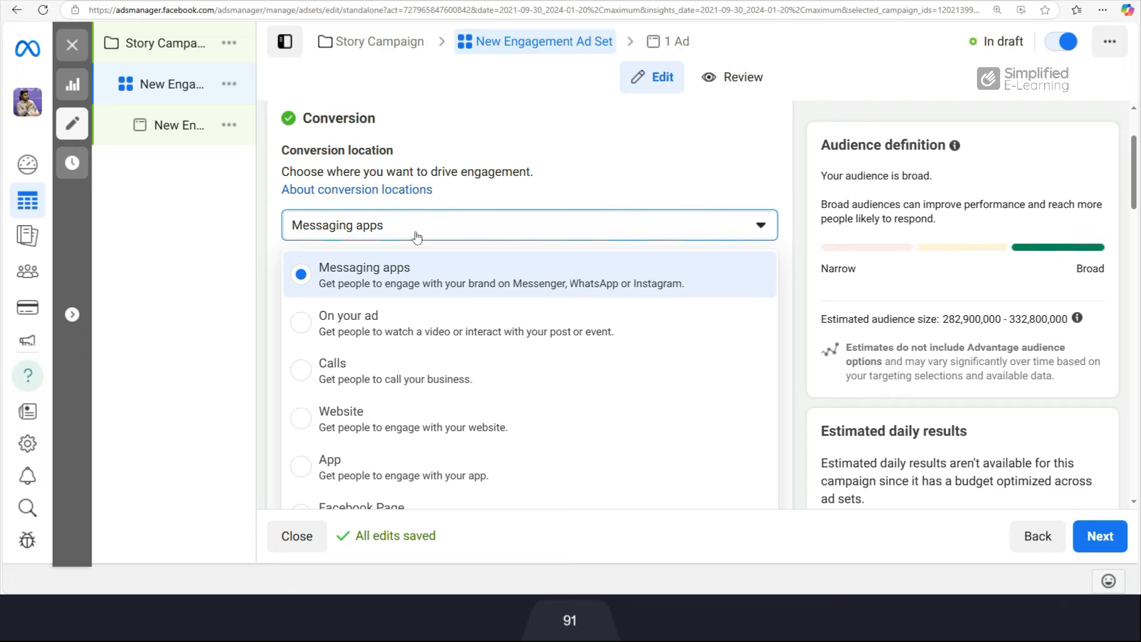
scroll(416, 238, down, 2)
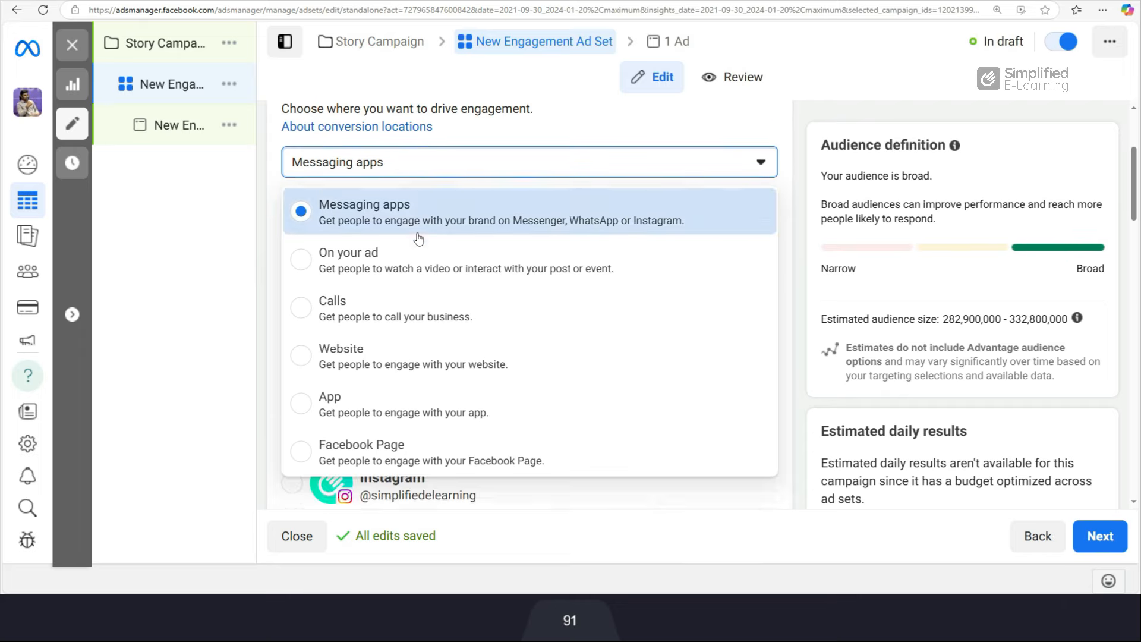
scroll(415, 316, up, 1)
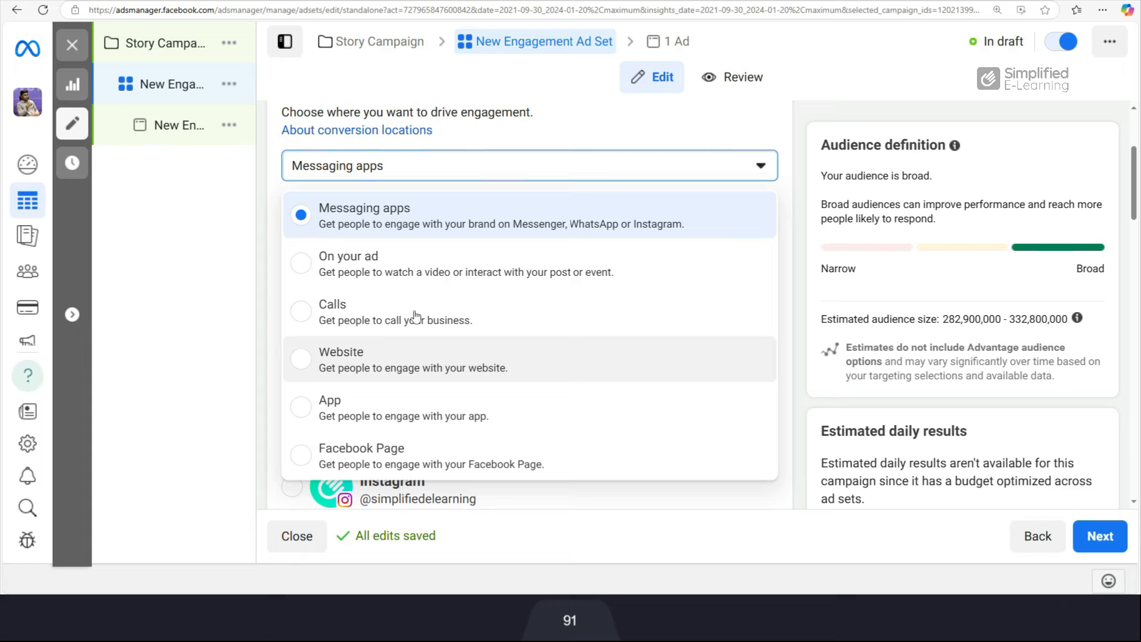
click(391, 235)
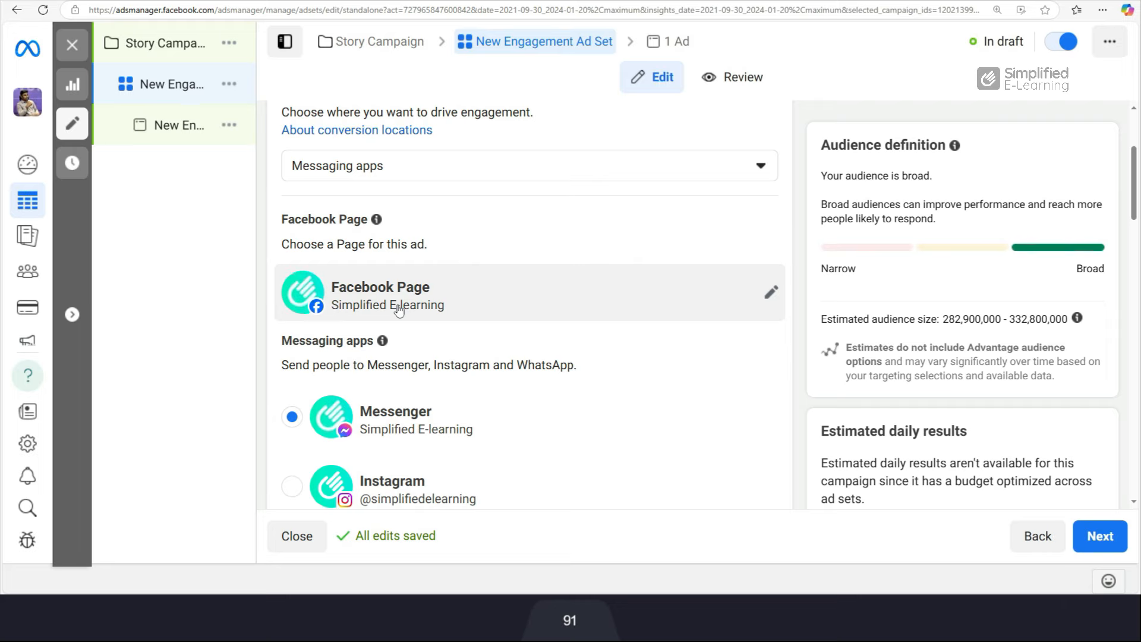
- Select Instagram as the messaging app for the ad set's conversations
scroll(398, 309, down, 2)
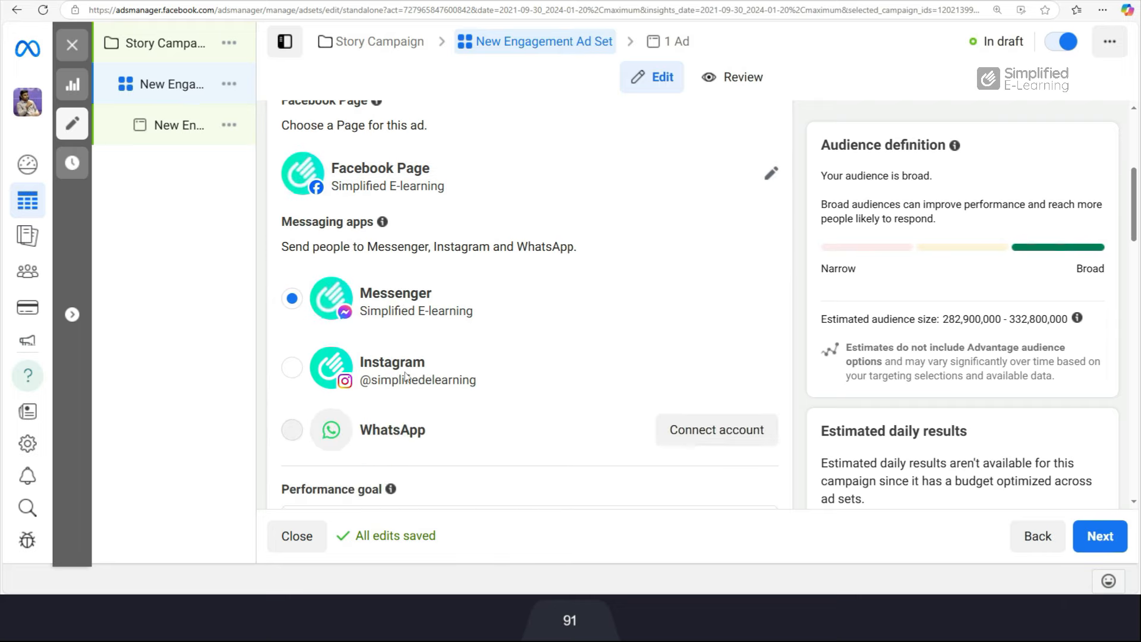
scroll(406, 376, down, 1)
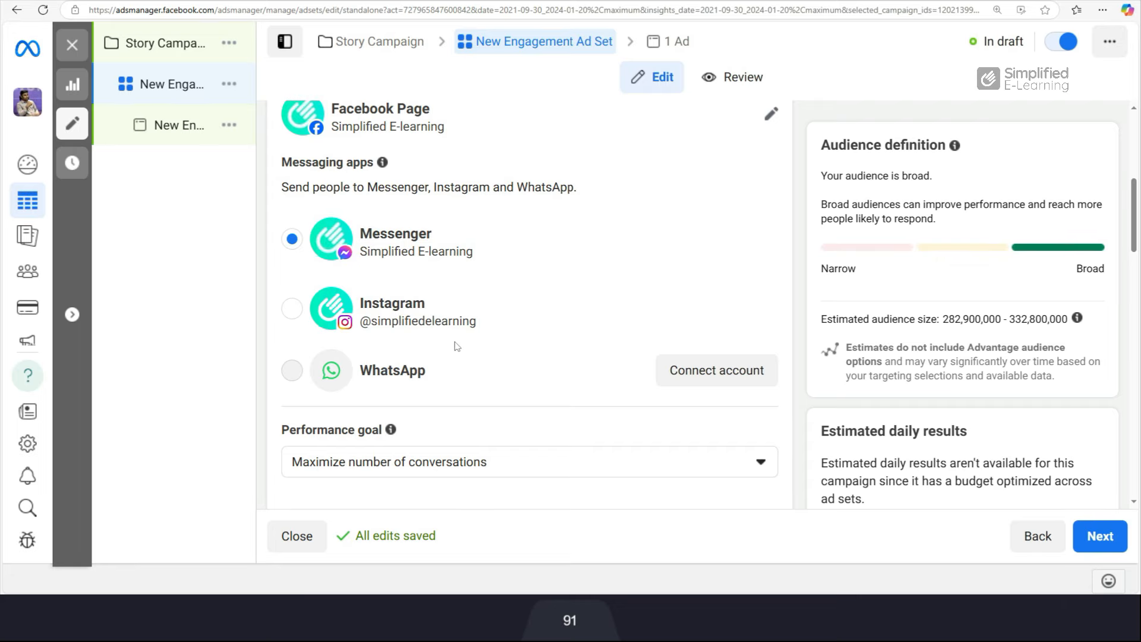
click(293, 310)
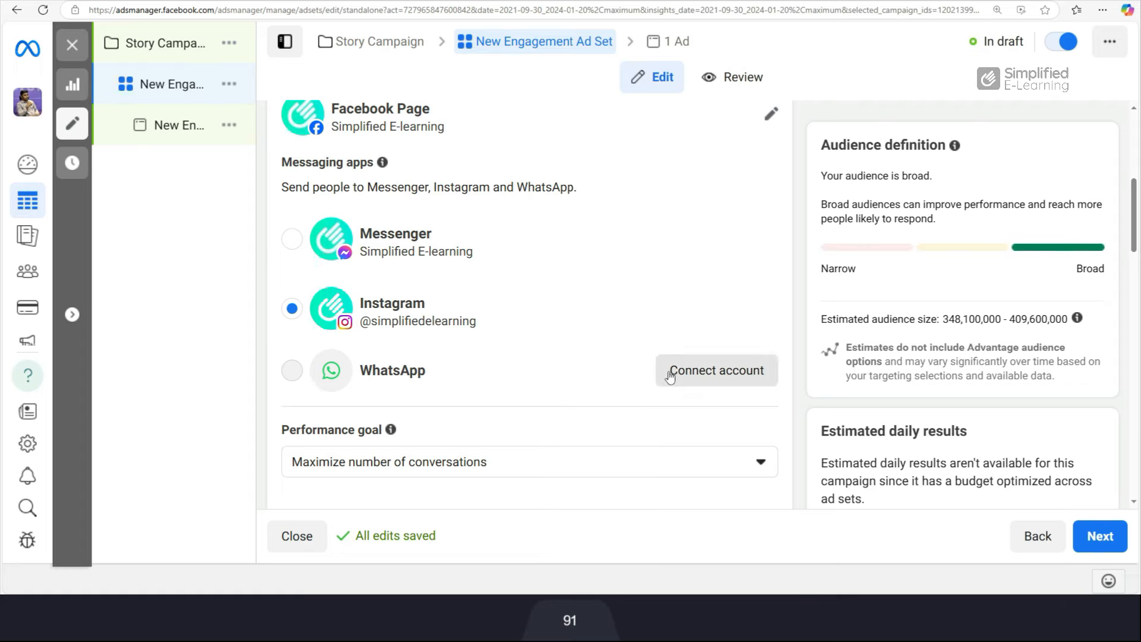
- Replace the included audience location India with the state of Tamil Nadu in the audience controls
scroll(601, 354, down, 4)
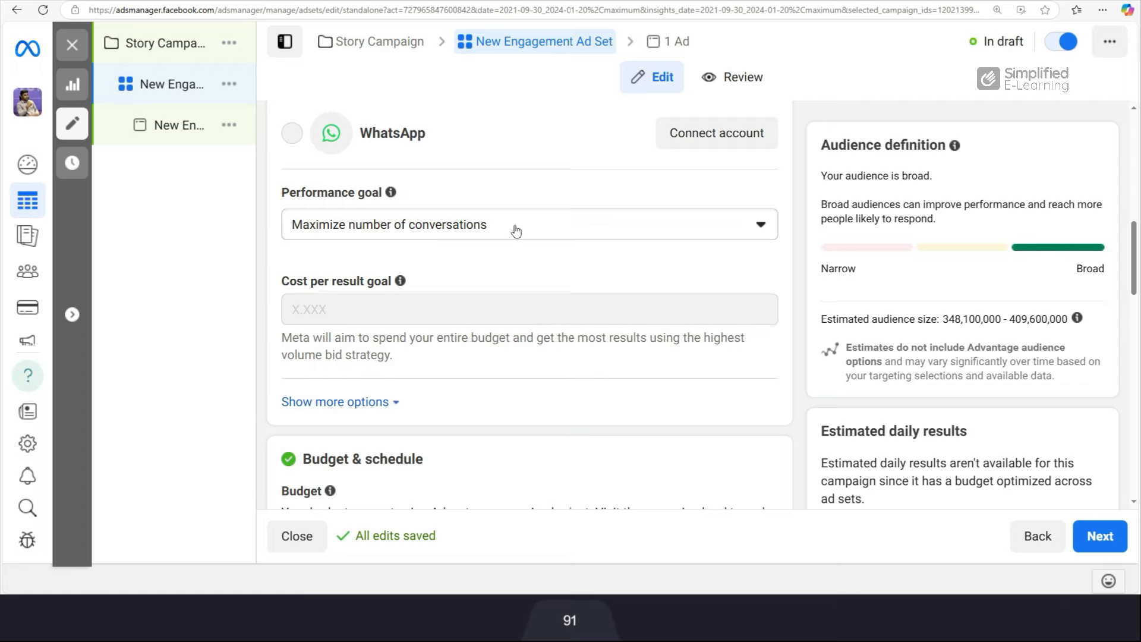
scroll(516, 230, down, 4)
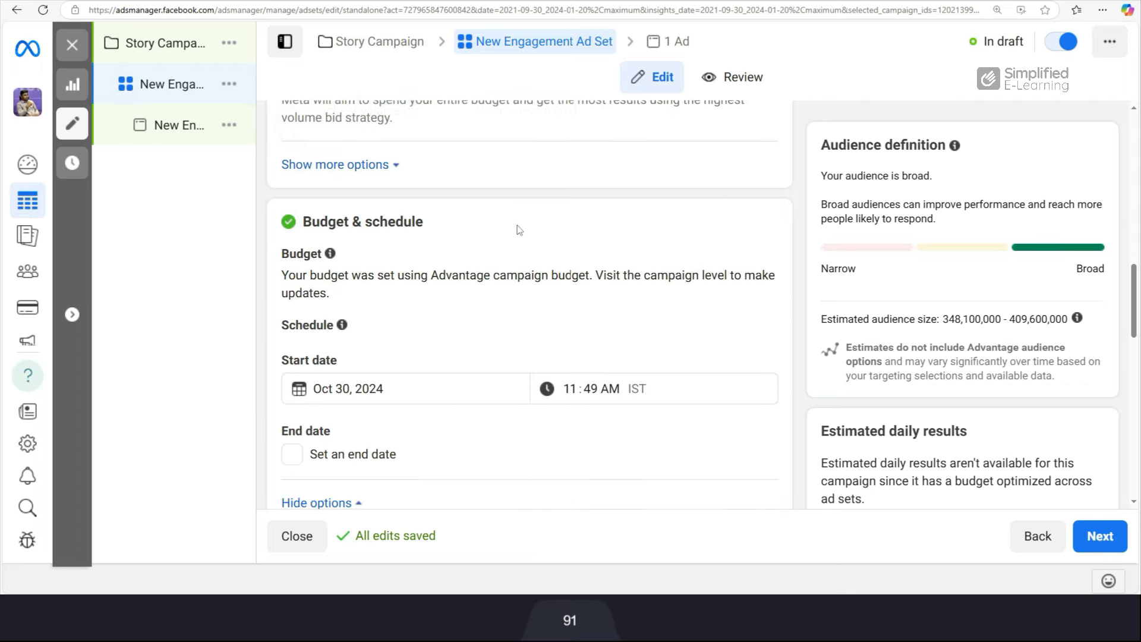
scroll(519, 230, down, 9)
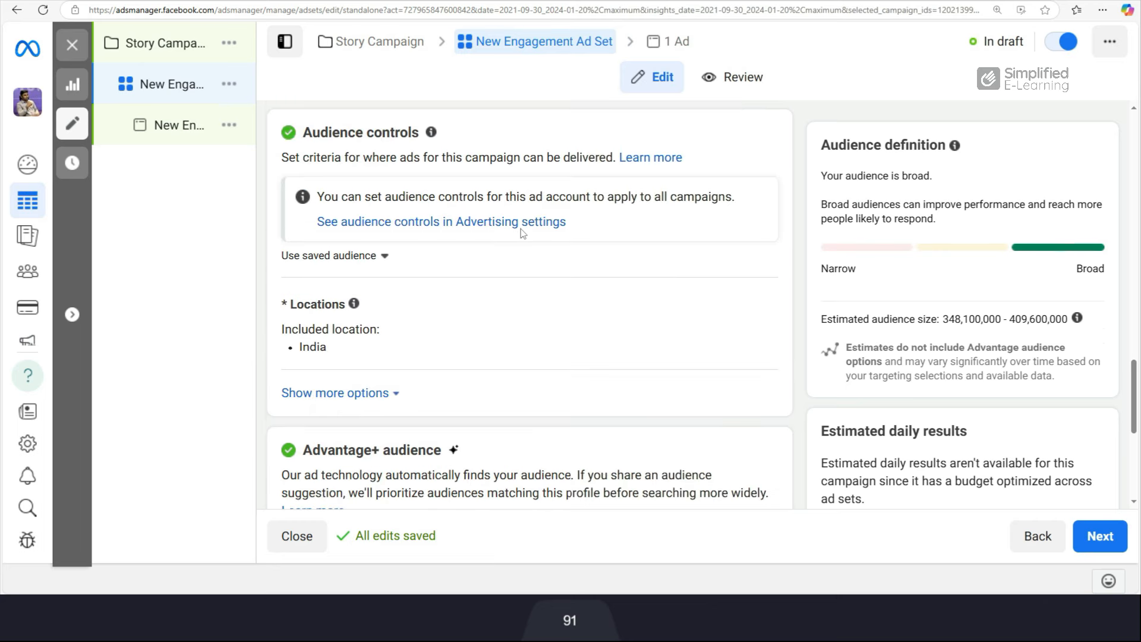
click(752, 310)
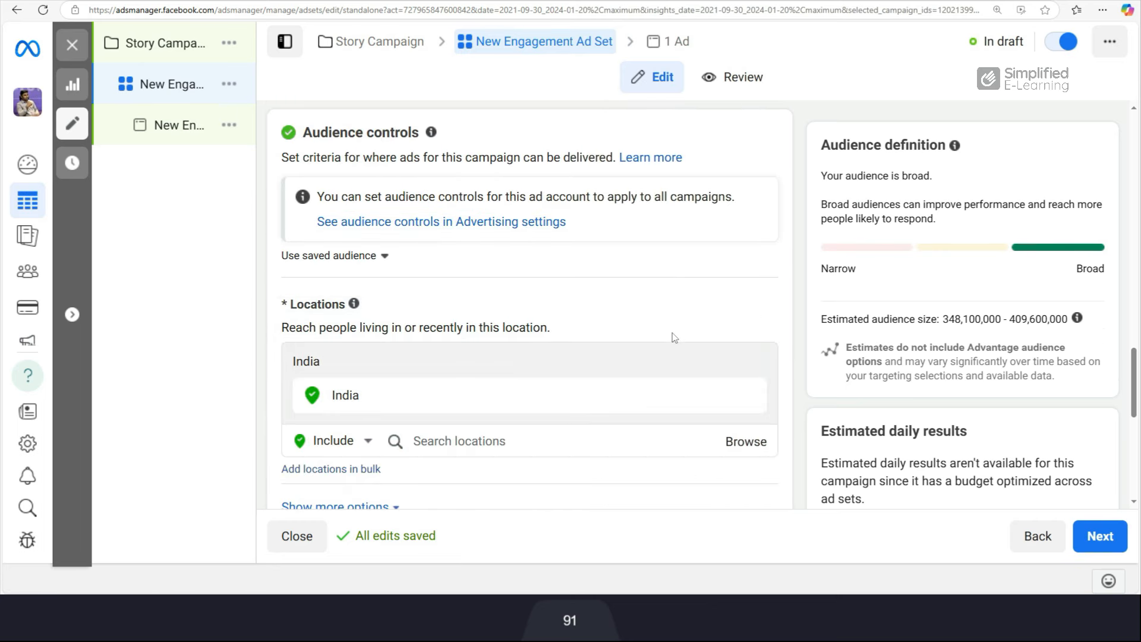
click(750, 396)
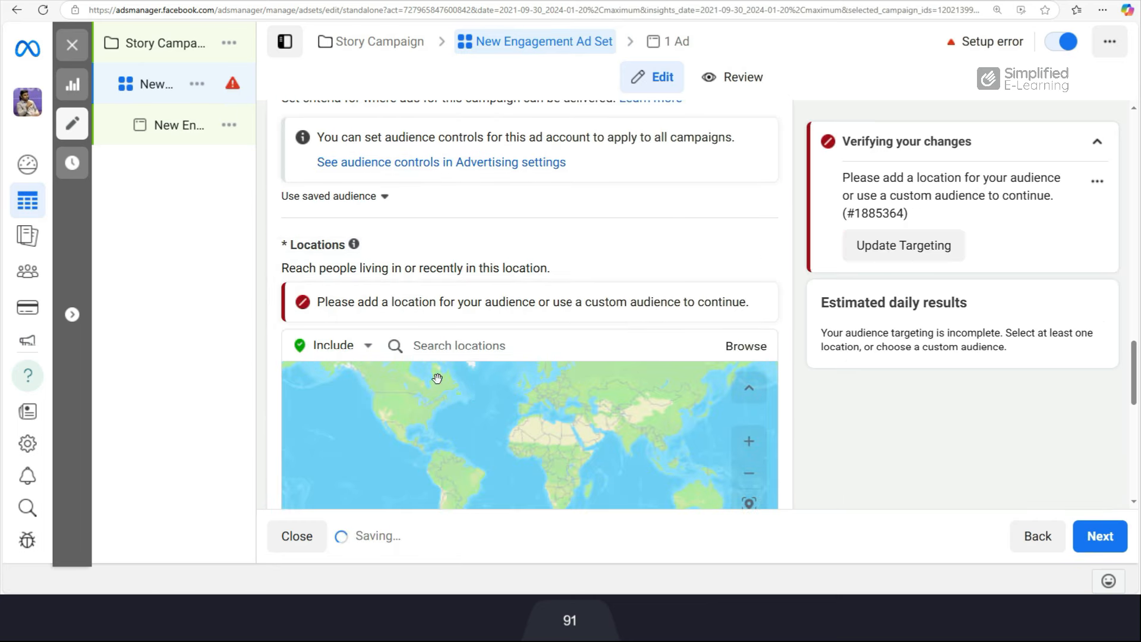
click(458, 352)
text(tam)
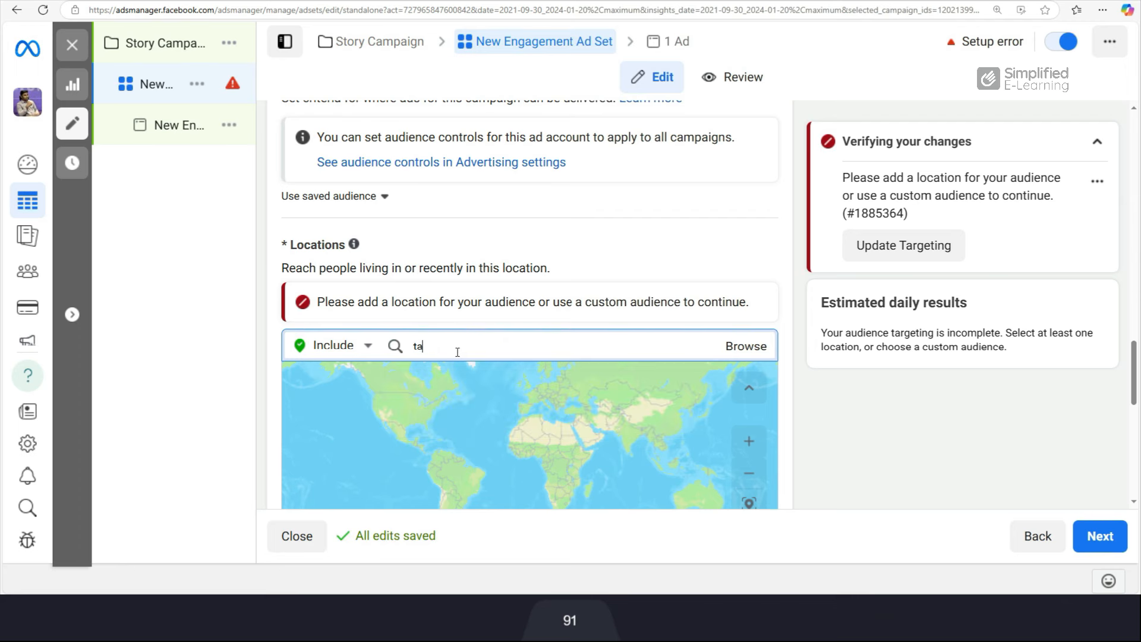
text(il)
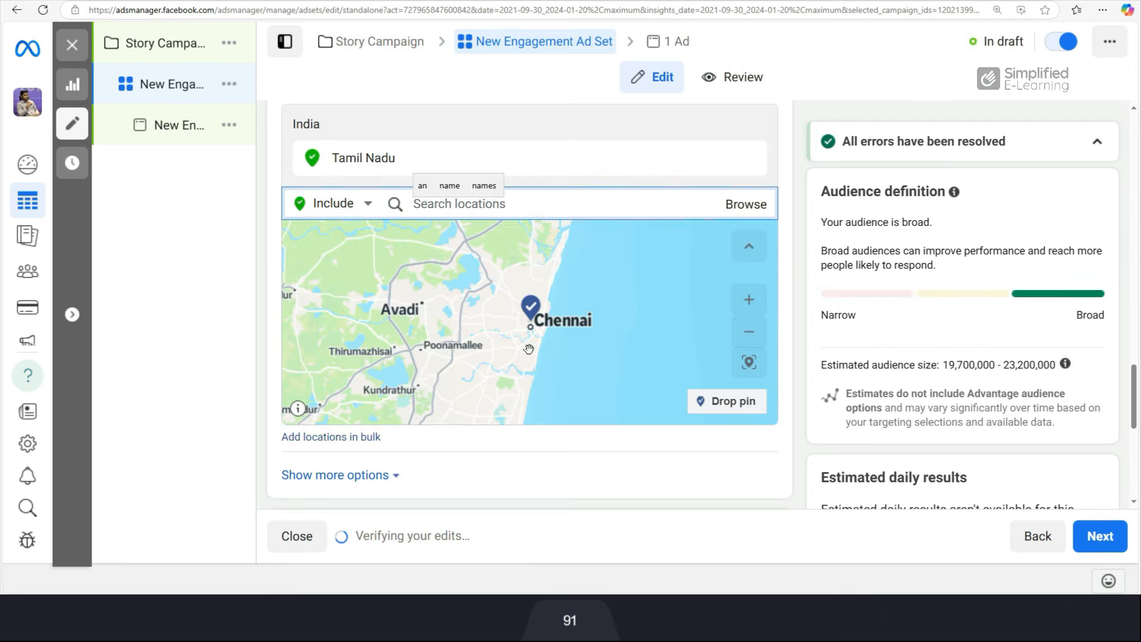
scroll(529, 344, down, 1)
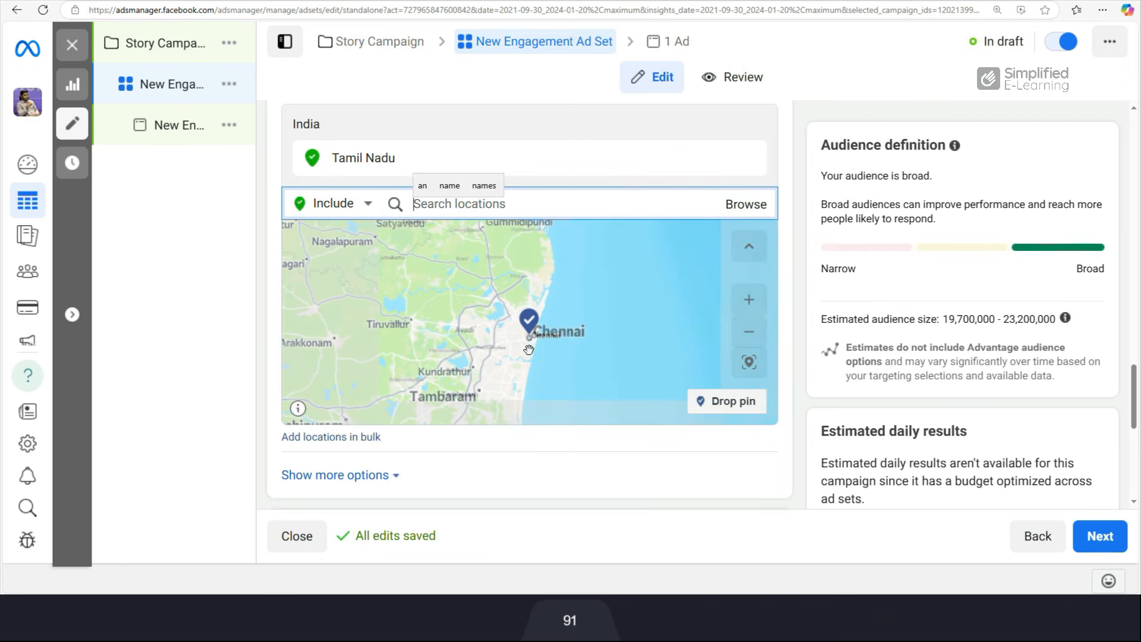
- Switch the ad set's placements from Advantage+ placements to Manual placements
scroll(554, 461, down, 1)
scroll(554, 461, down, 3)
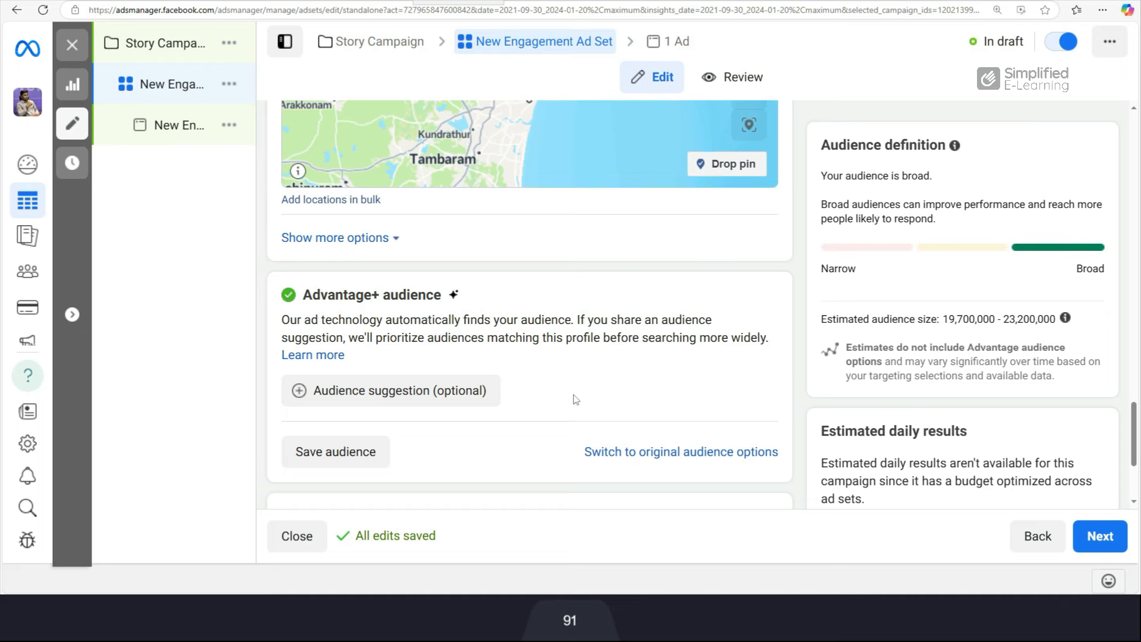
scroll(576, 400, down, 3)
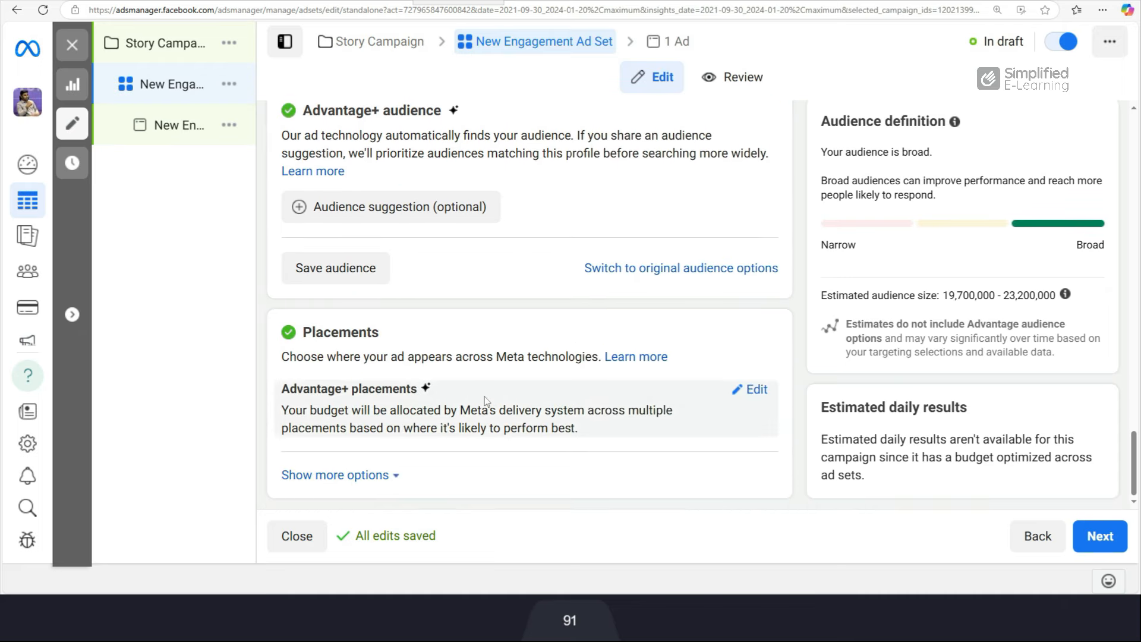
click(751, 390)
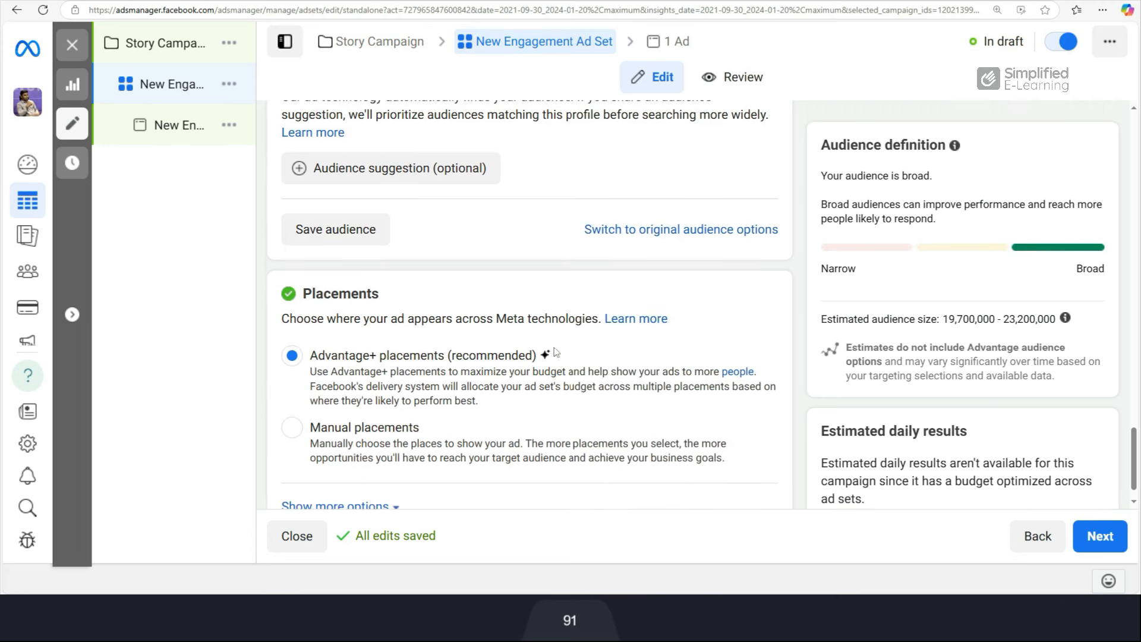
click(292, 396)
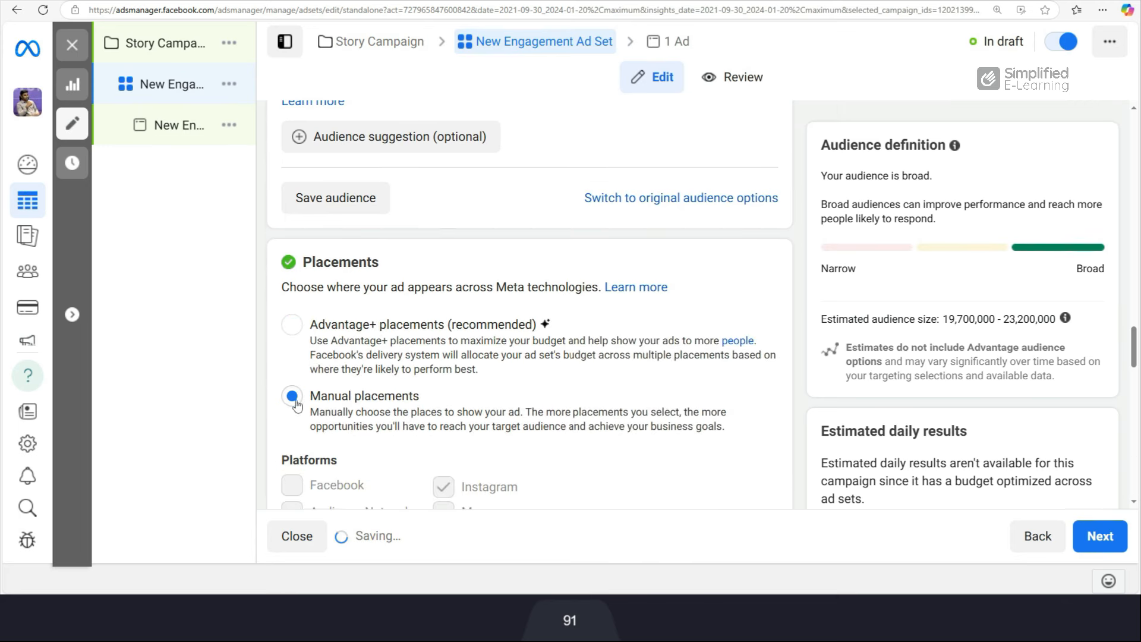
- Deselect the Feeds, Instagram Reels and Search results placements, keeping only Instagram Stories selected
scroll(363, 405, down, 6)
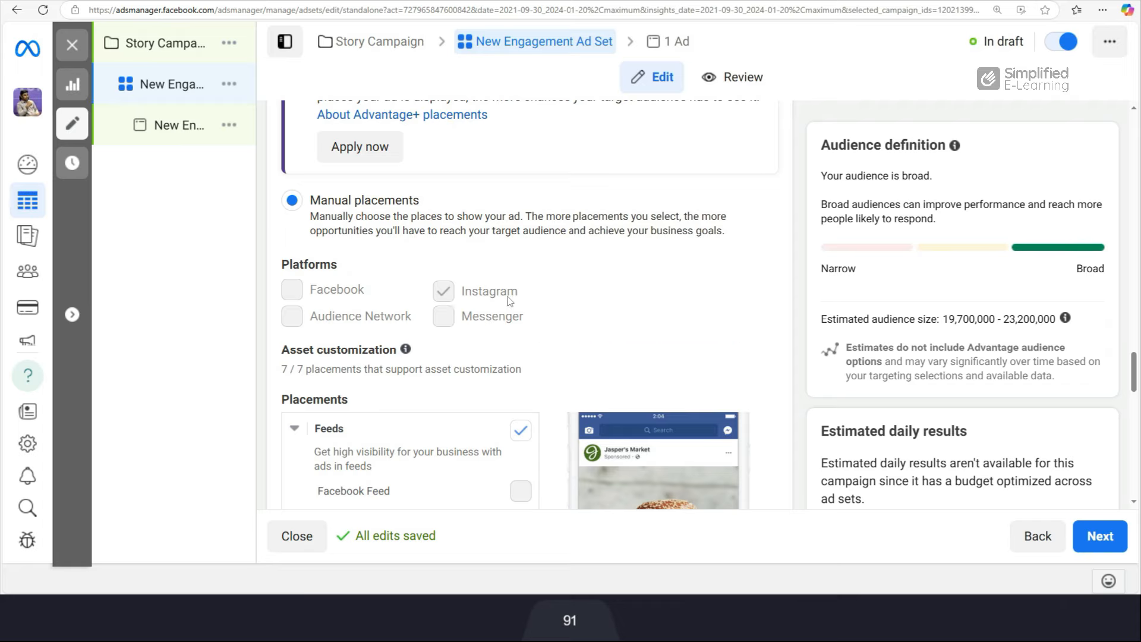
scroll(514, 279, down, 3)
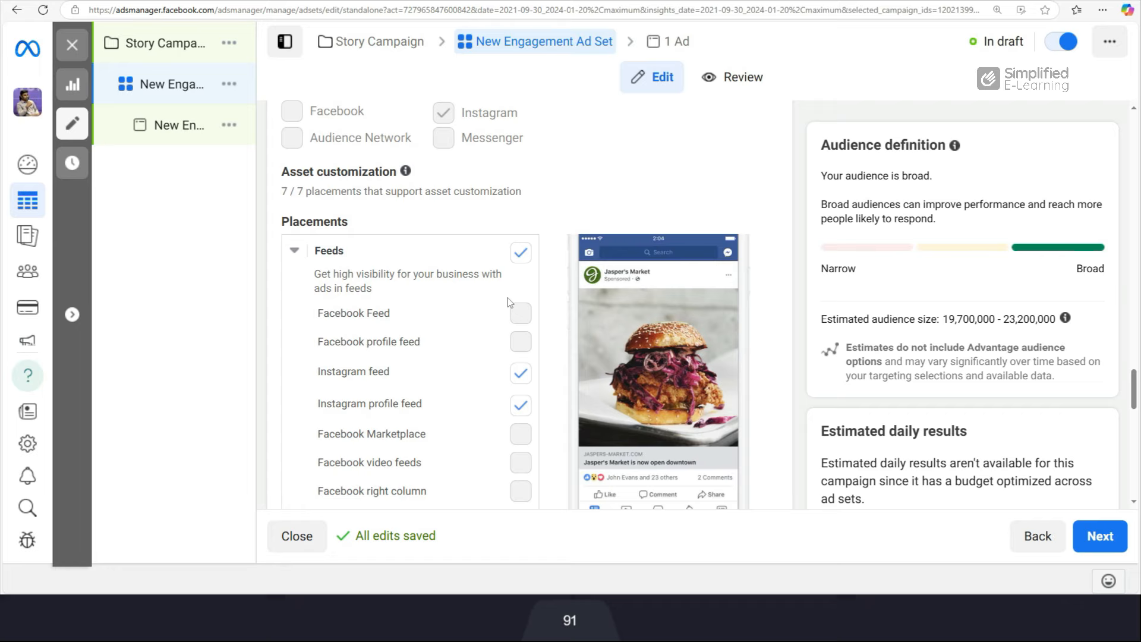
click(521, 254)
scroll(477, 356, down, 5)
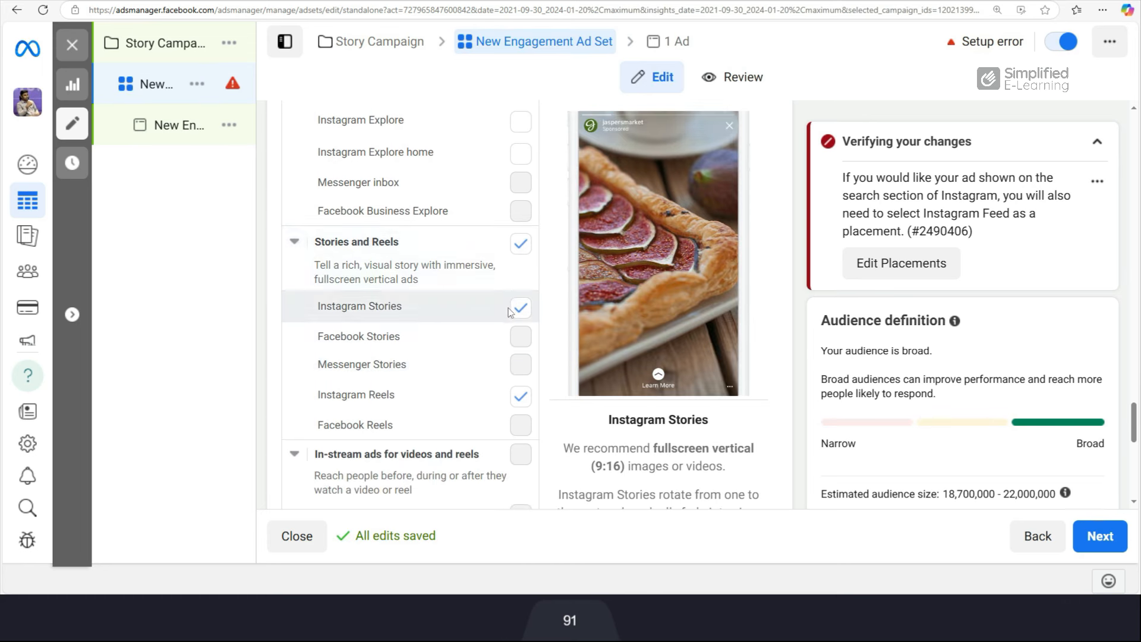
click(521, 398)
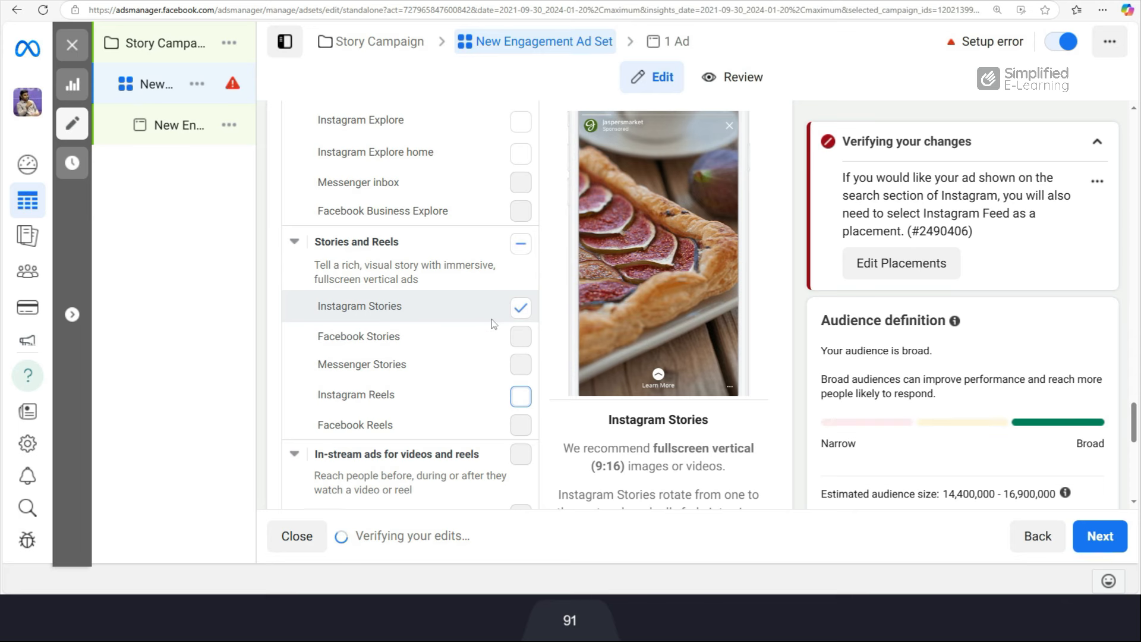
scroll(491, 323, down, 5)
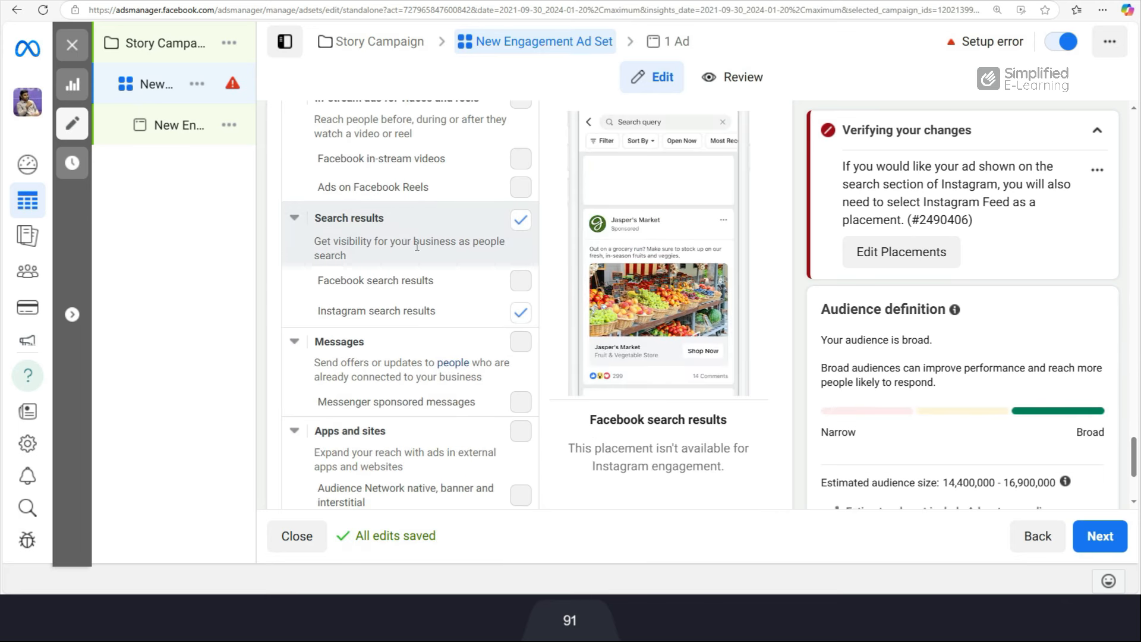
click(521, 225)
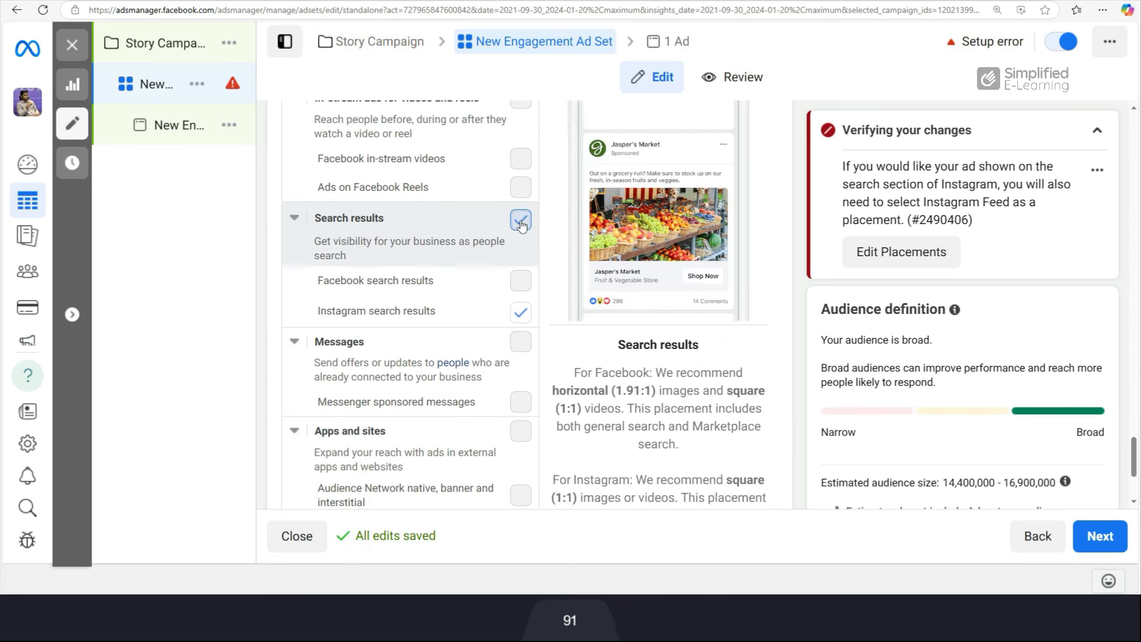
- Review the manual placement selection and proceed to the ad settings
scroll(497, 366, down, 2)
scroll(475, 374, up, 15)
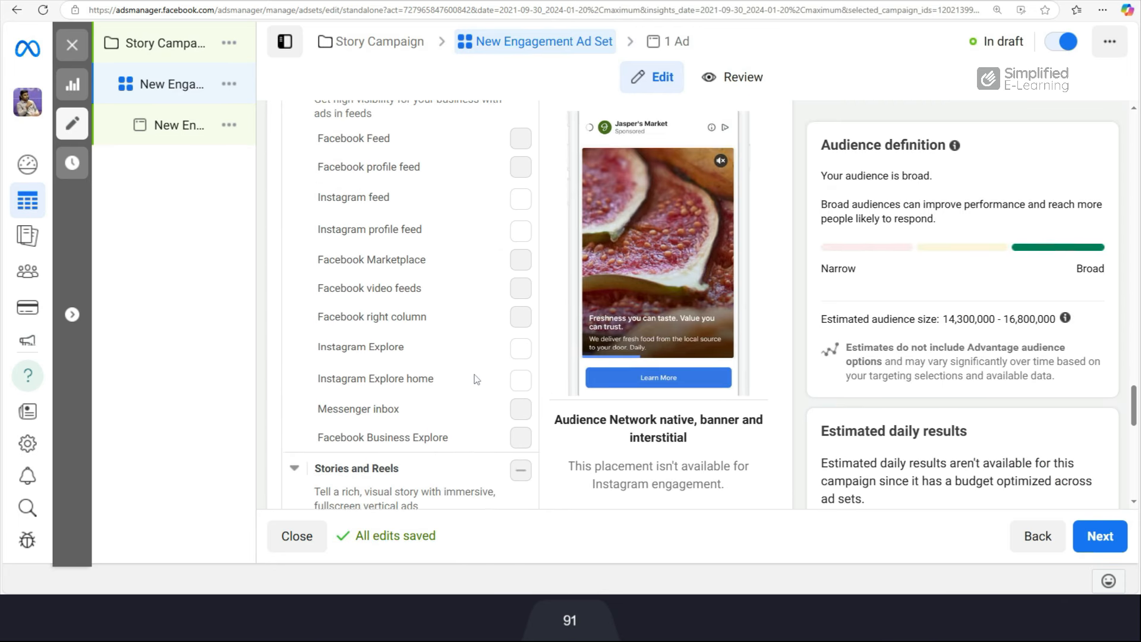
scroll(475, 374, up, 2)
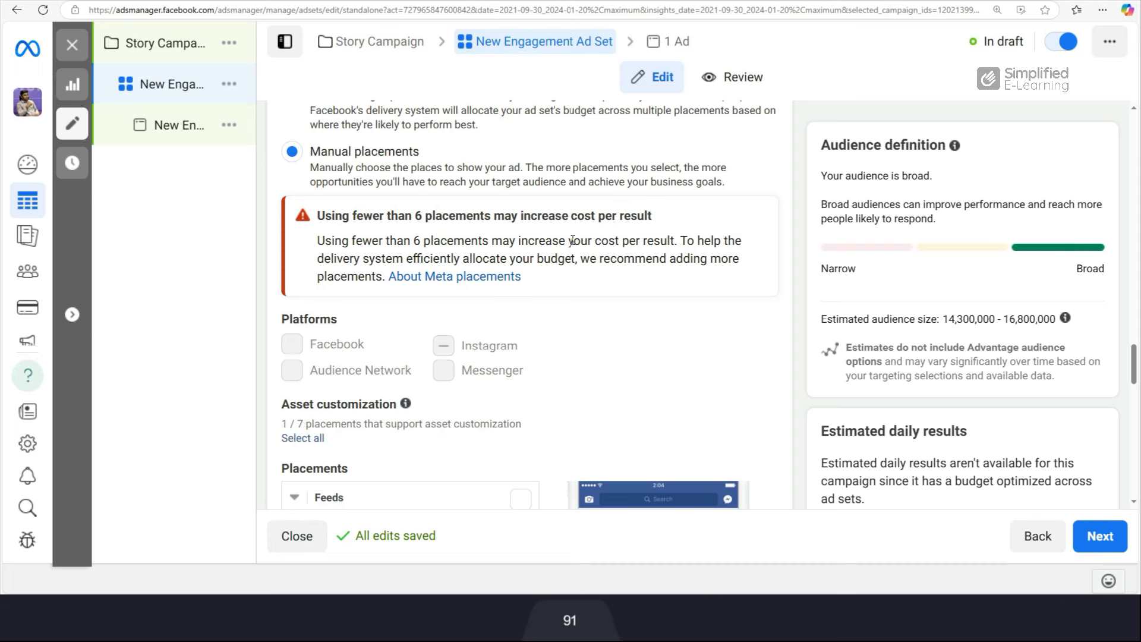
scroll(622, 333, down, 14)
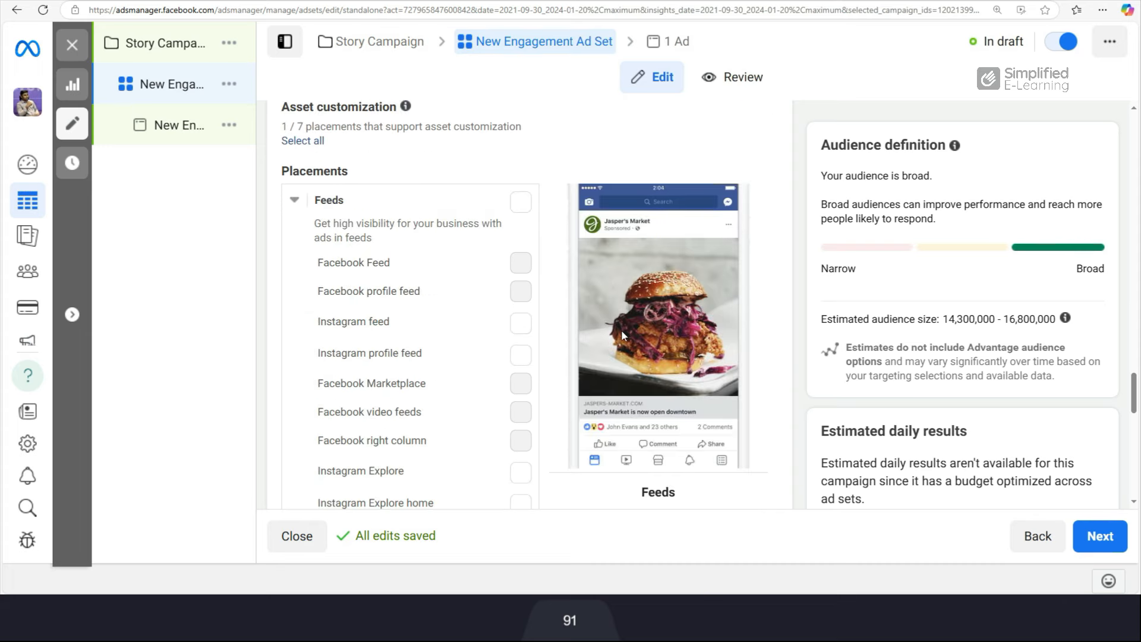
scroll(623, 335, down, 5)
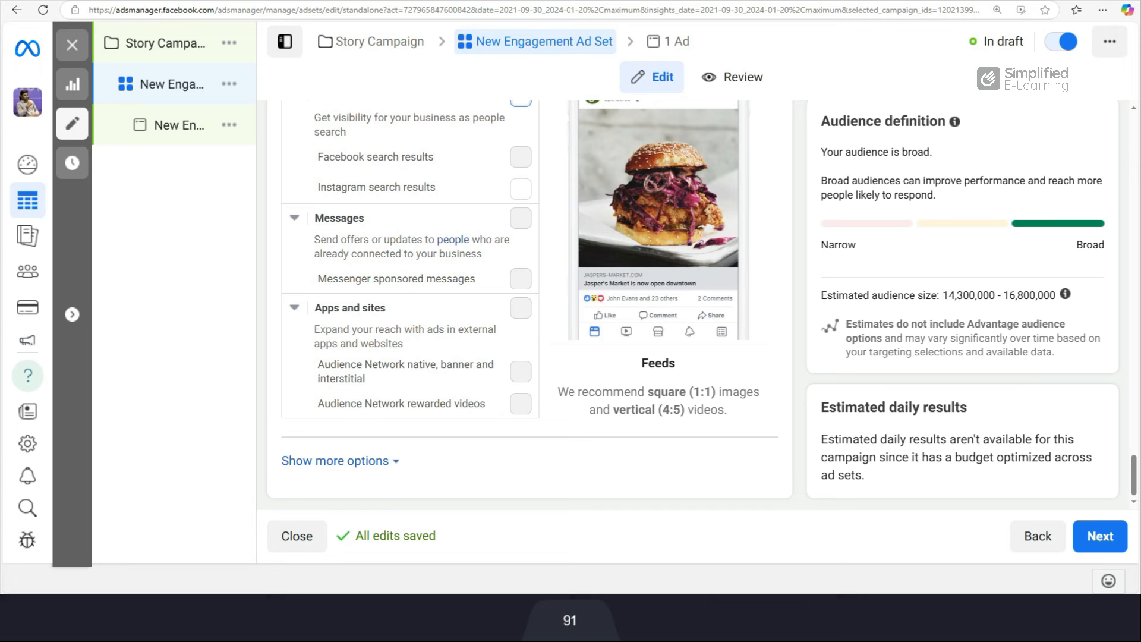
click(1100, 536)
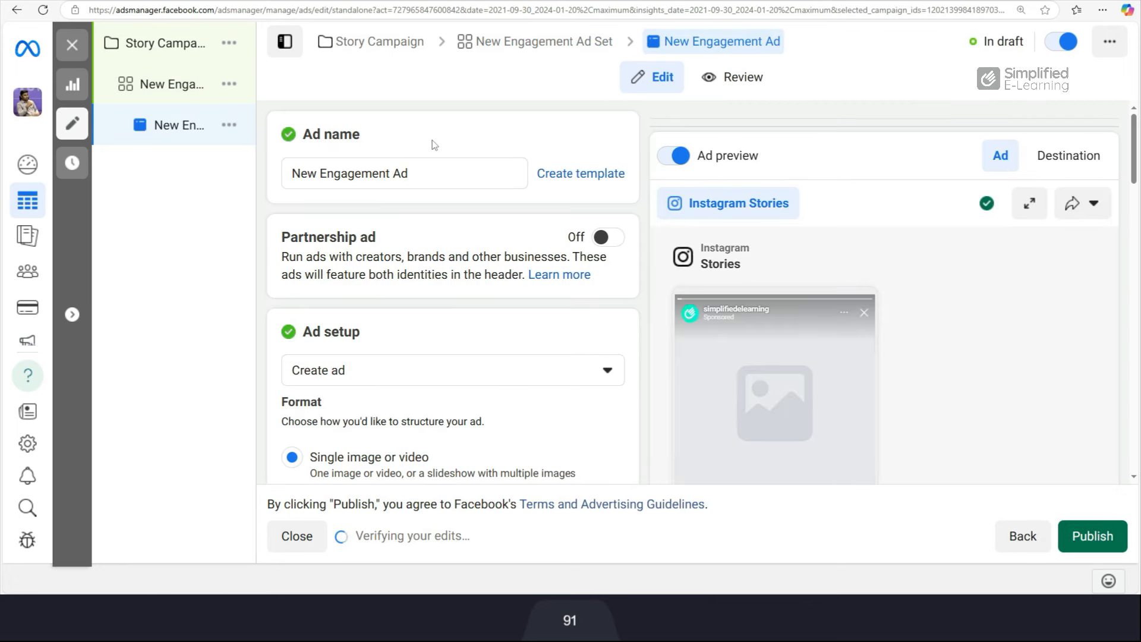
- Add the account video Day 3.mp4 as the ad creative's media and continue to trimming
scroll(430, 184, down, 3)
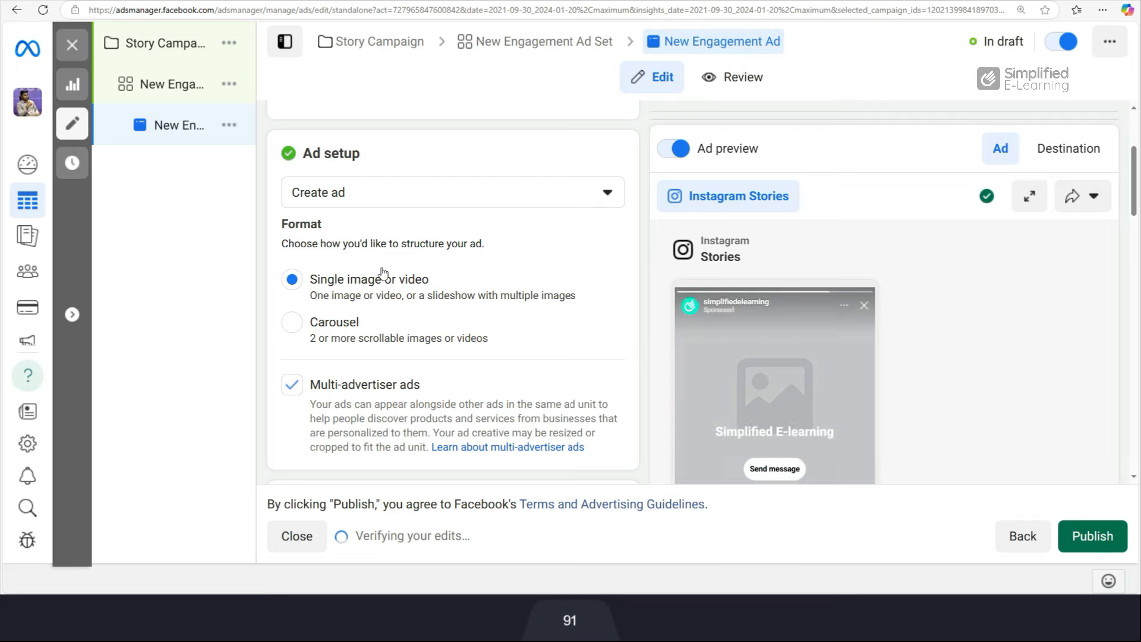
scroll(372, 291, down, 5)
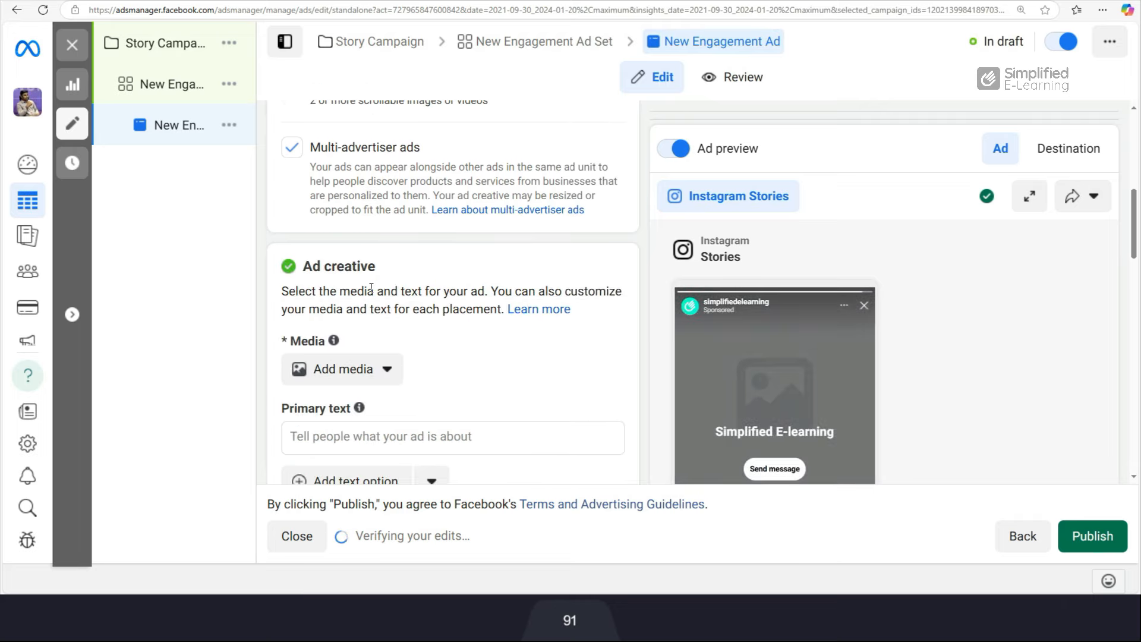
click(374, 262)
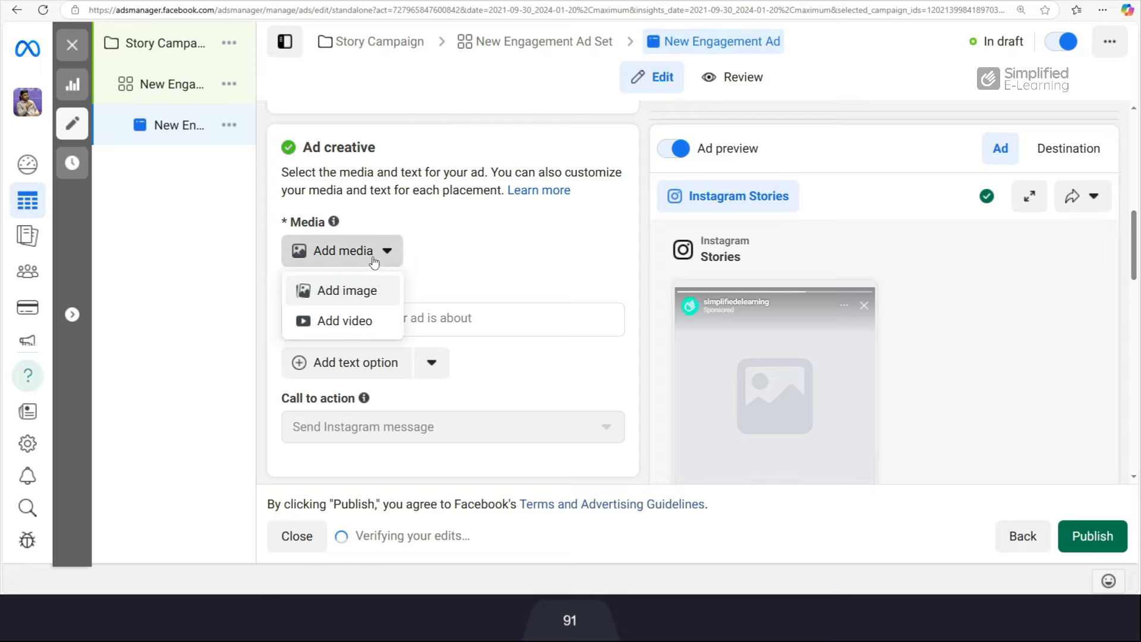
click(343, 326)
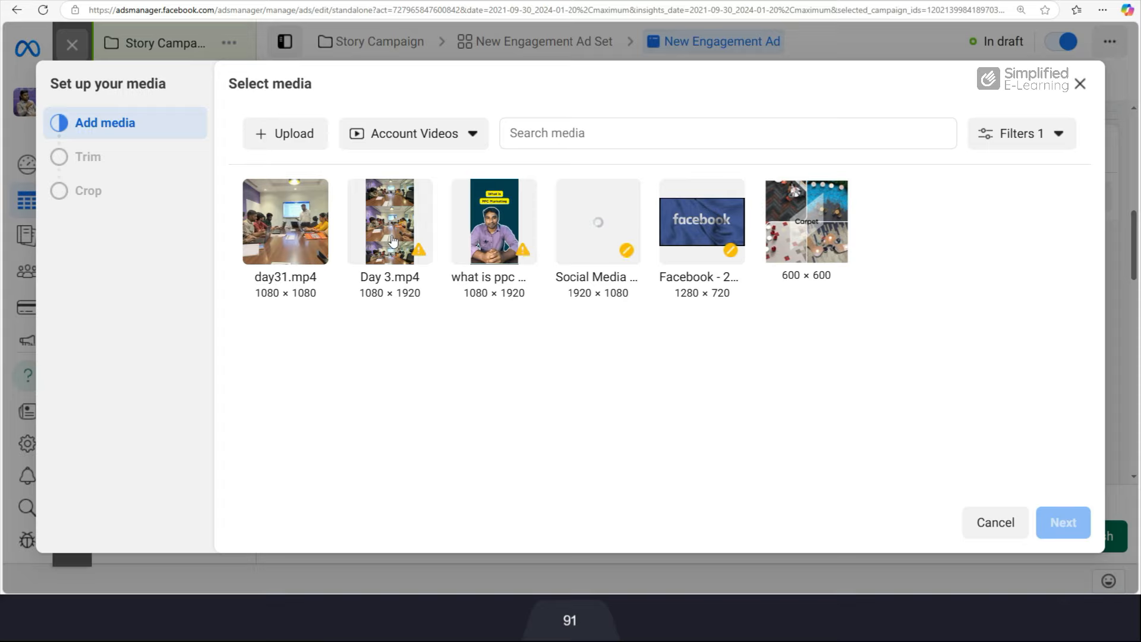
click(392, 240)
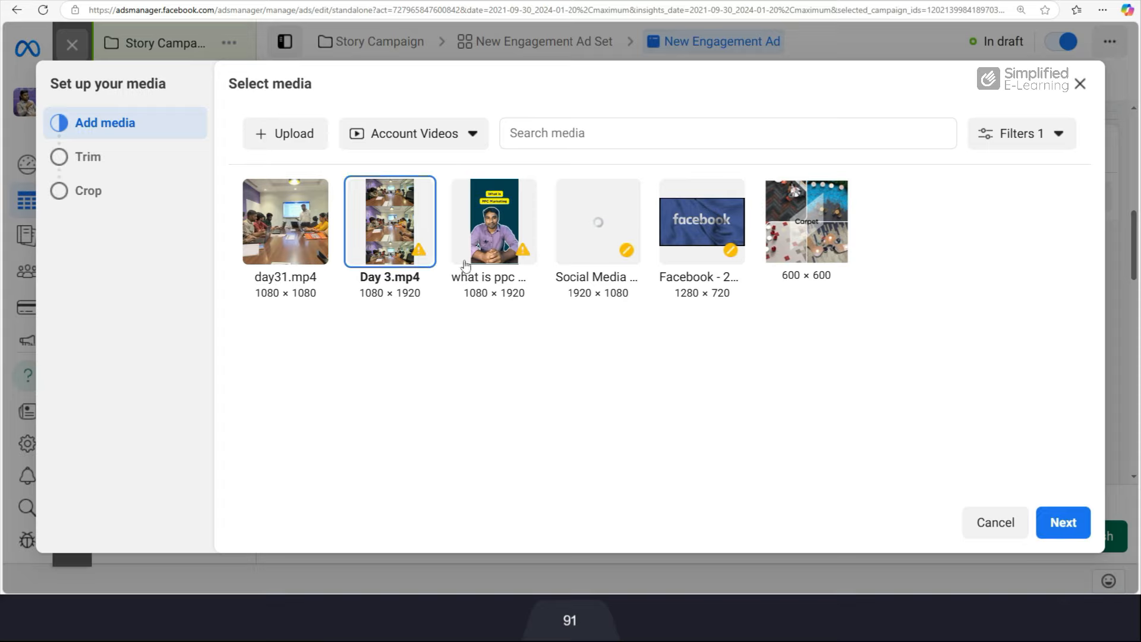
click(1056, 527)
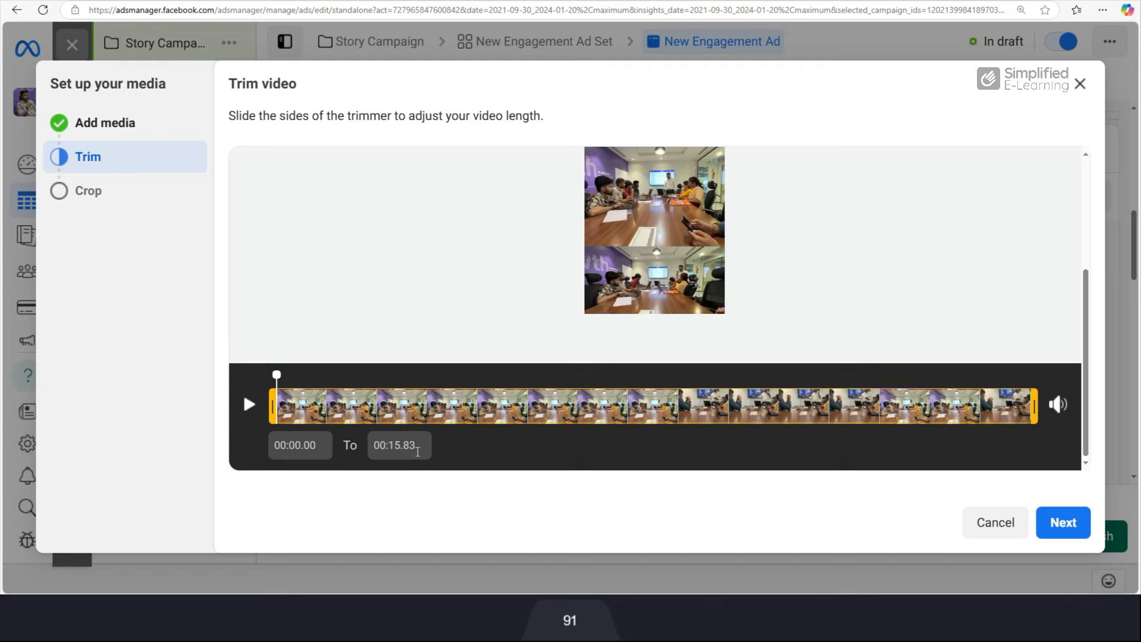
- Trim the start of the video to 00:10.35 and finish the media setup without changing the crop
drag(277, 405, 768, 418)
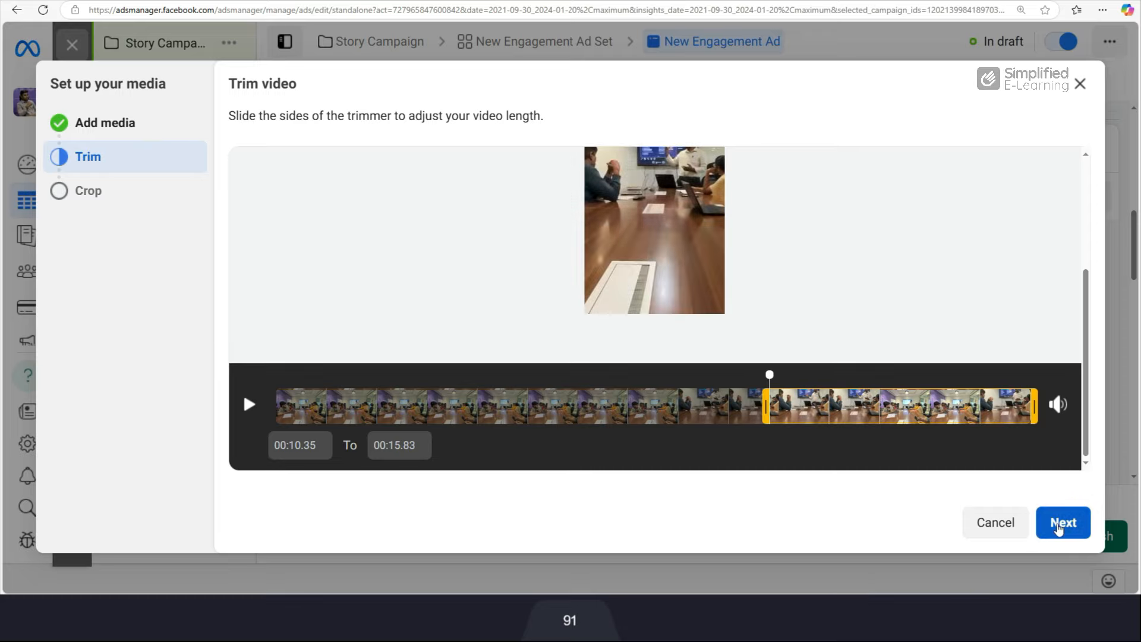
click(1058, 527)
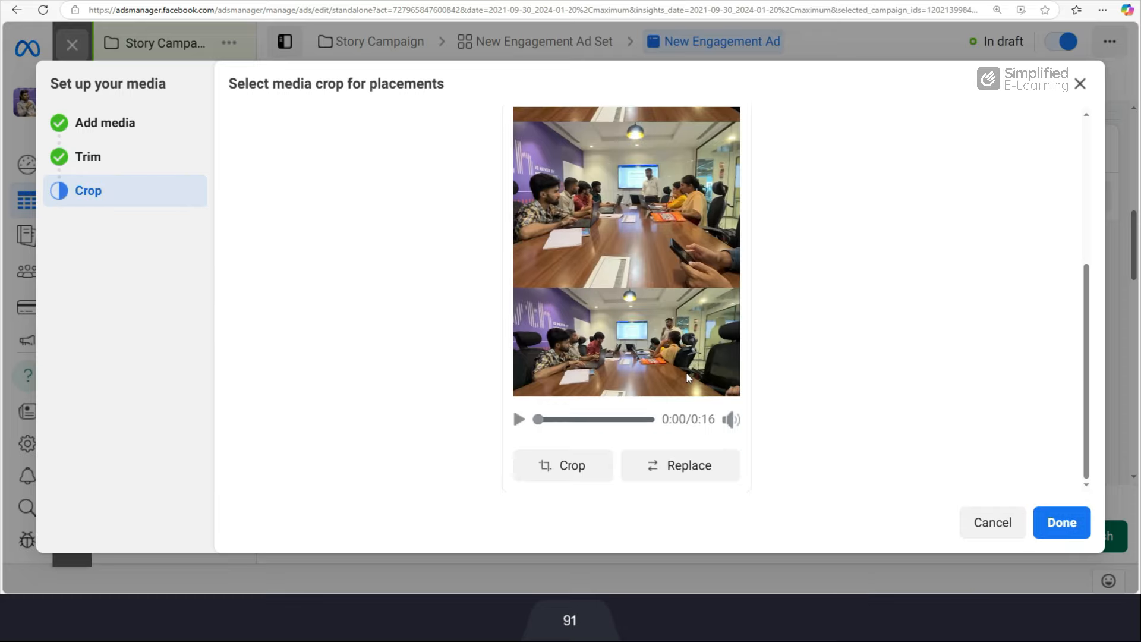
click(1053, 525)
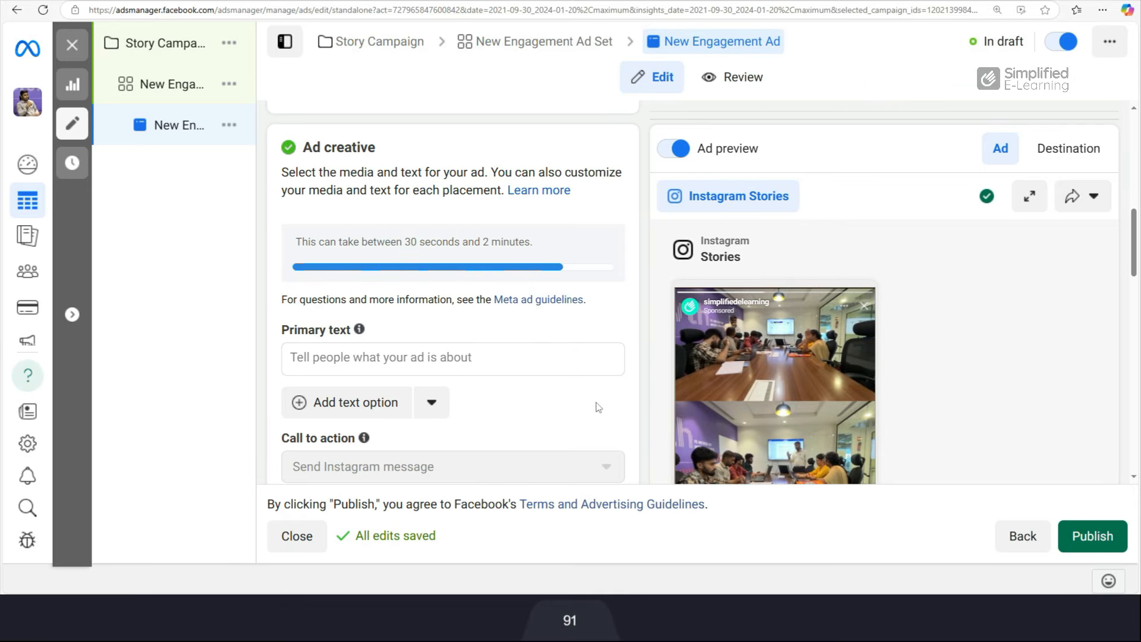
- Enter "We Prepare You for Real Corporate Roles" as the ad's primary text
scroll(597, 403, down, 3)
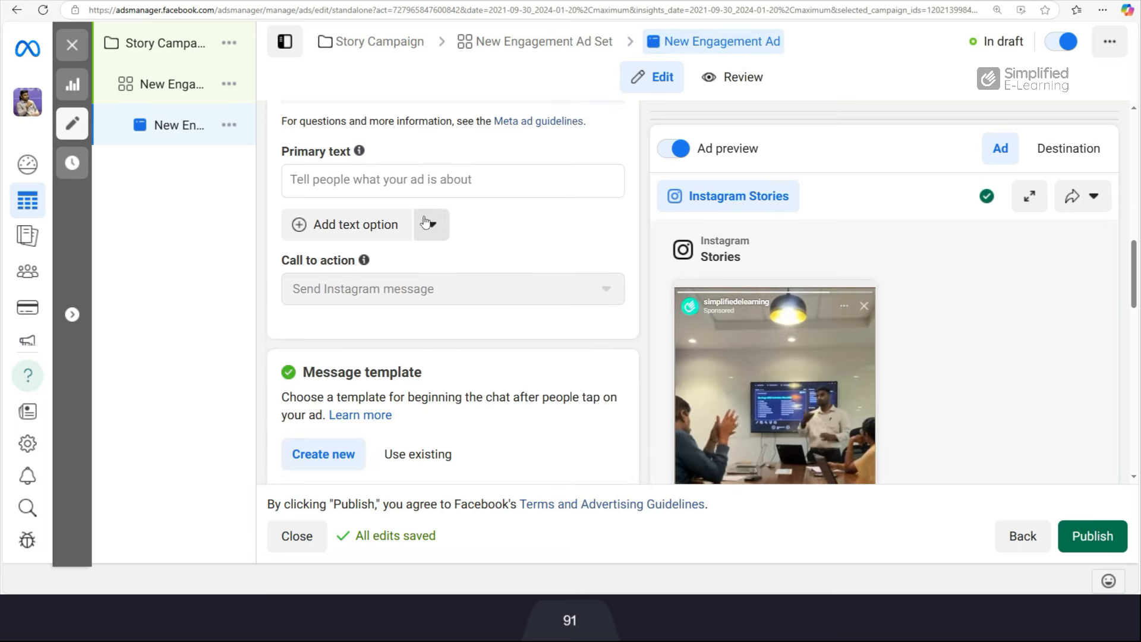
click(387, 182)
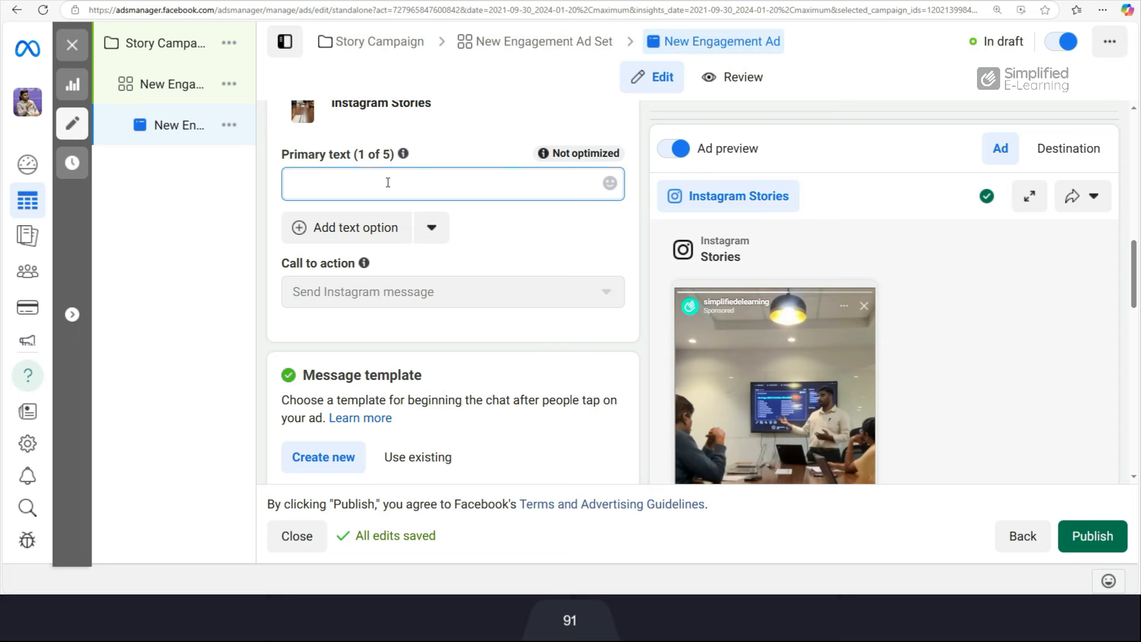
text(We Prepare You for Real Corporate Roles)
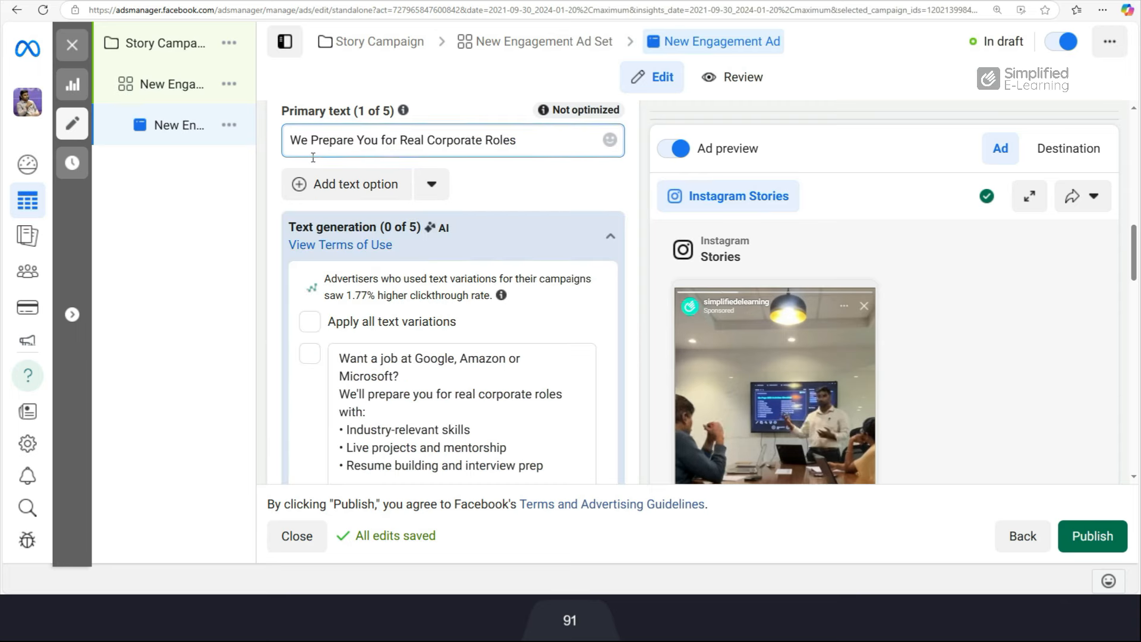
click(567, 180)
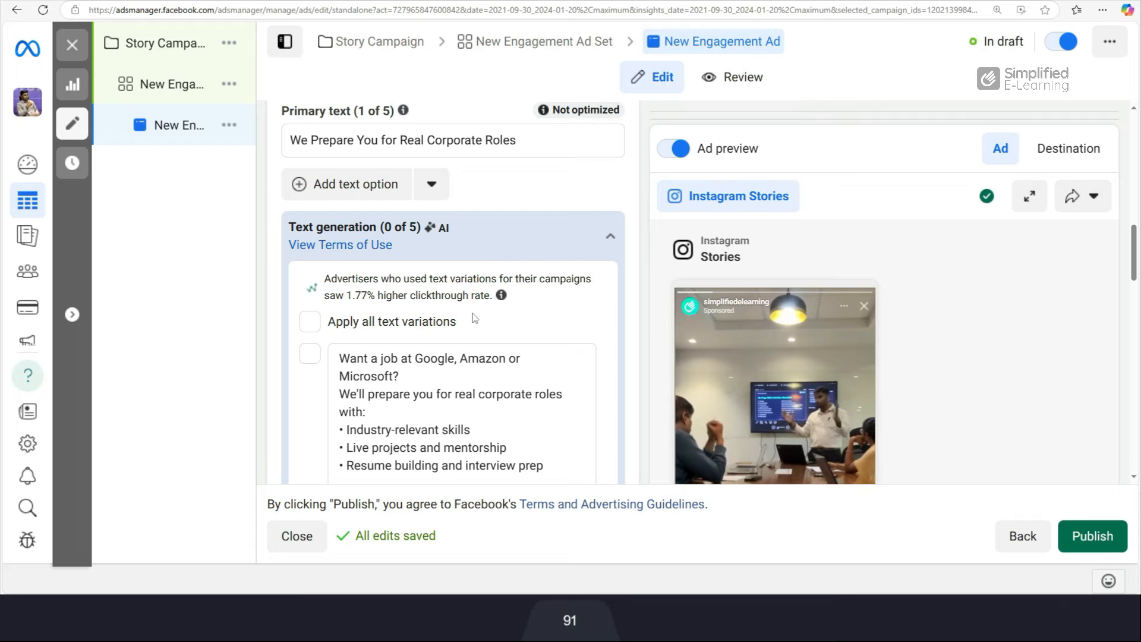
- Return to the ad set and add Instagram Reels to the manual placements alongside Instagram Stories
scroll(470, 315, down, 8)
scroll(438, 304, up, 2)
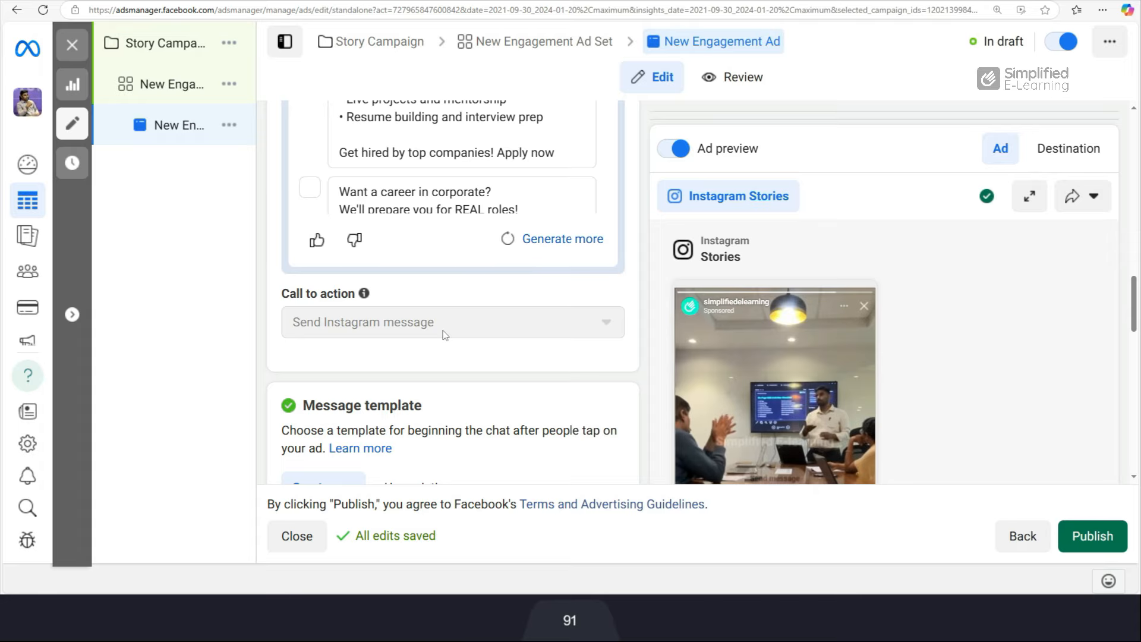
click(1019, 555)
scroll(503, 405, down, 20)
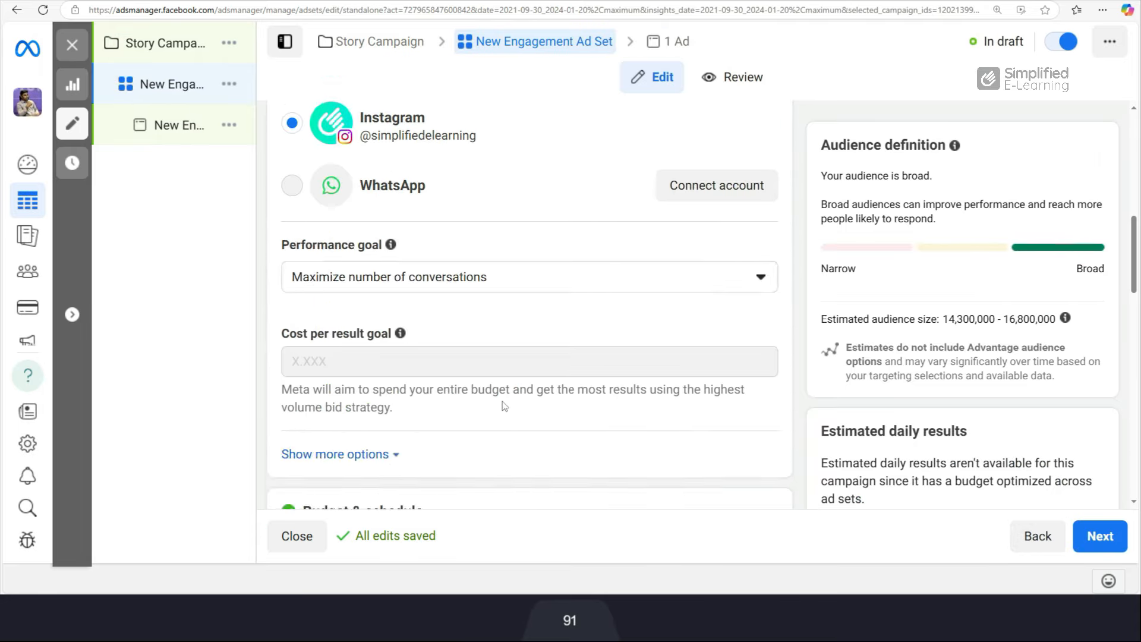
scroll(507, 406, down, 12)
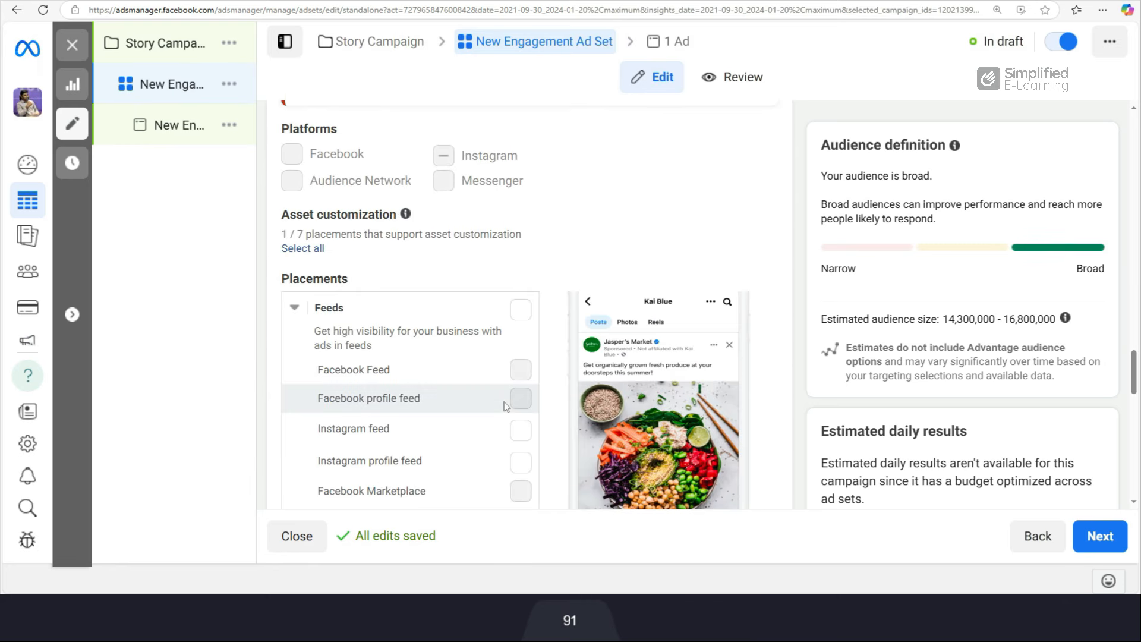
scroll(487, 405, down, 3)
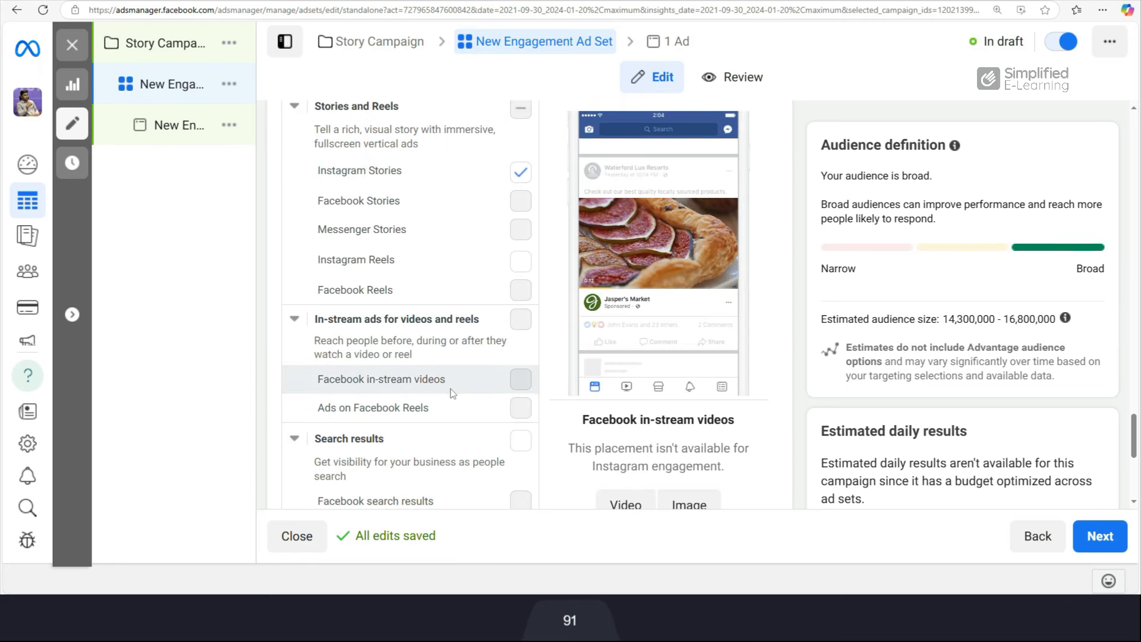
scroll(392, 357, up, 1)
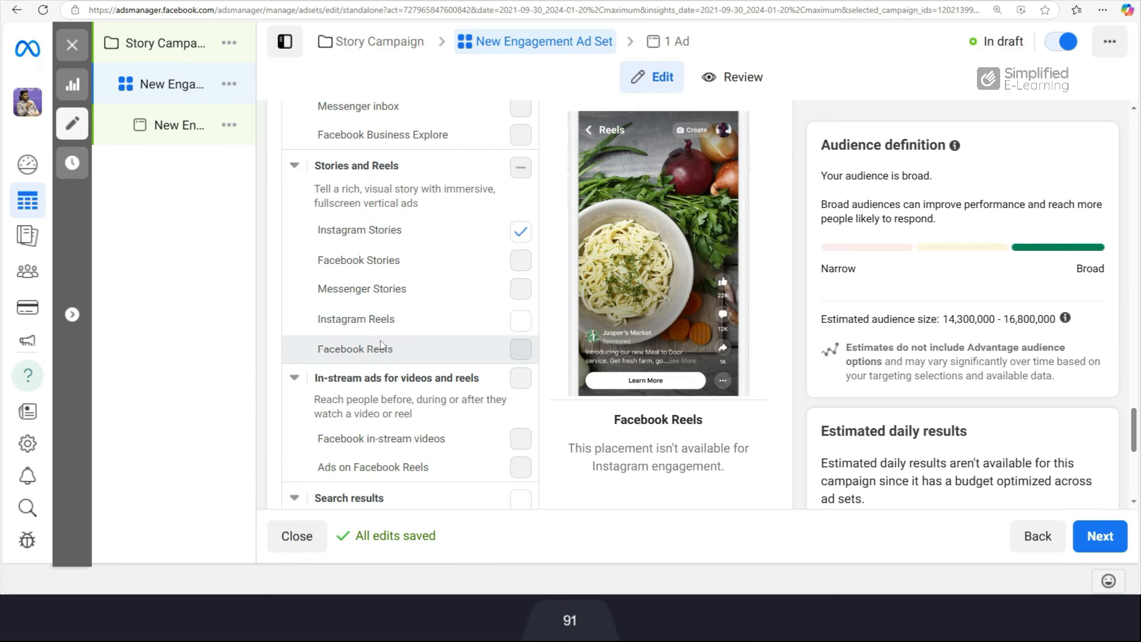
click(521, 322)
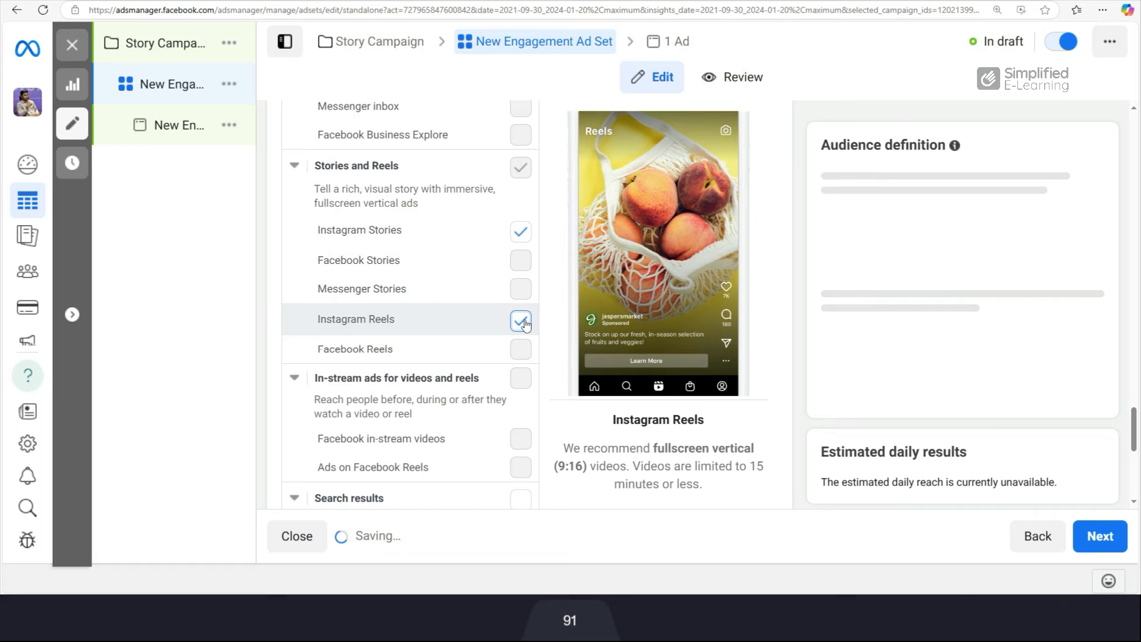
- Return to the ad level and keep Send Instagram message as the ad's call to action
click(1100, 536)
scroll(533, 403, down, 6)
scroll(533, 403, down, 5)
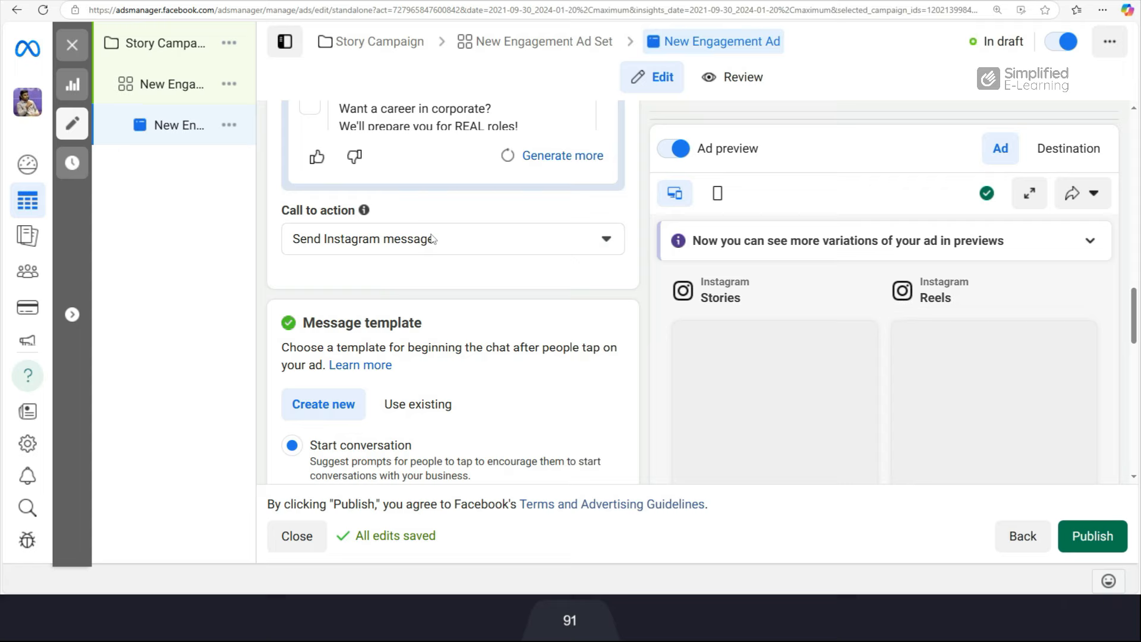
click(469, 244)
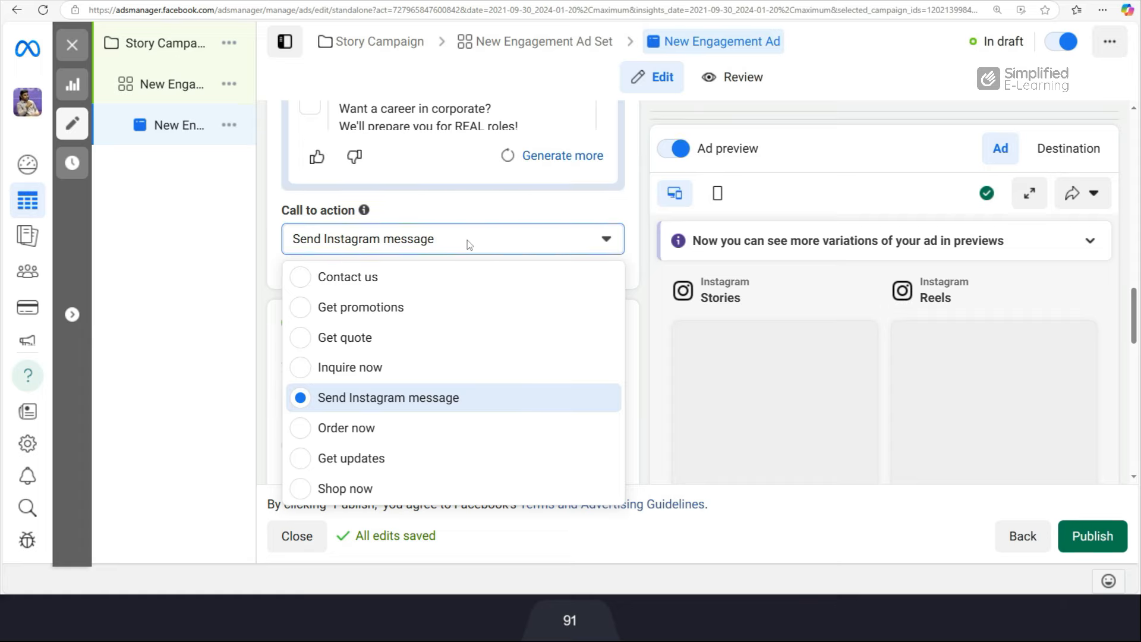
click(522, 249)
- Save the Start conversation message template with its default greeting and three questions, leaving the automated responses empty
scroll(491, 320, down, 4)
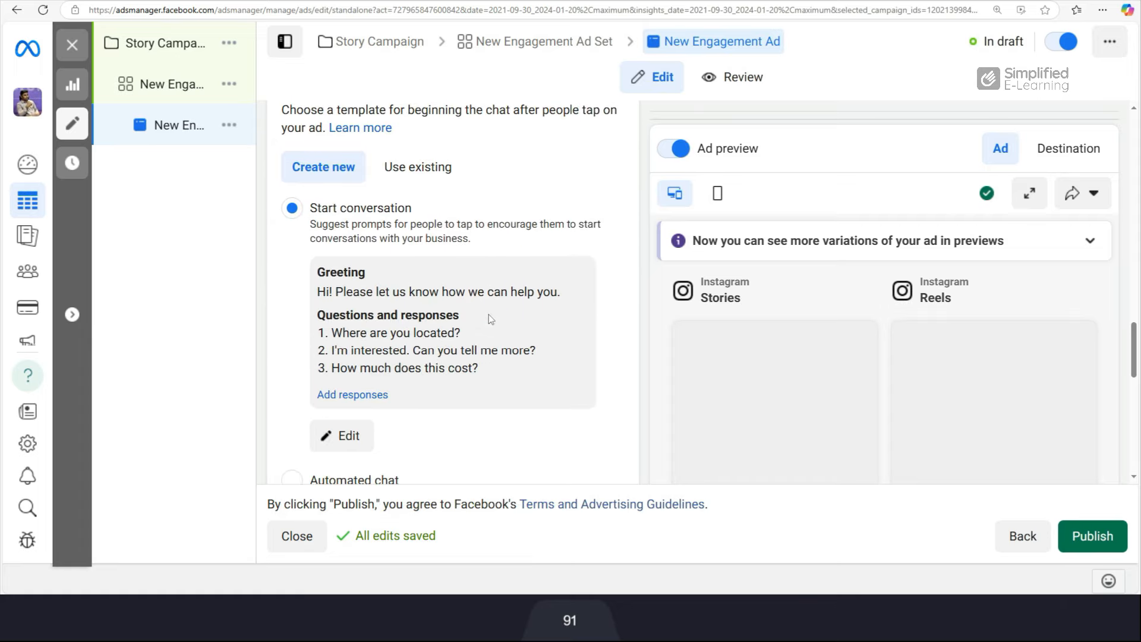
scroll(420, 287, down, 3)
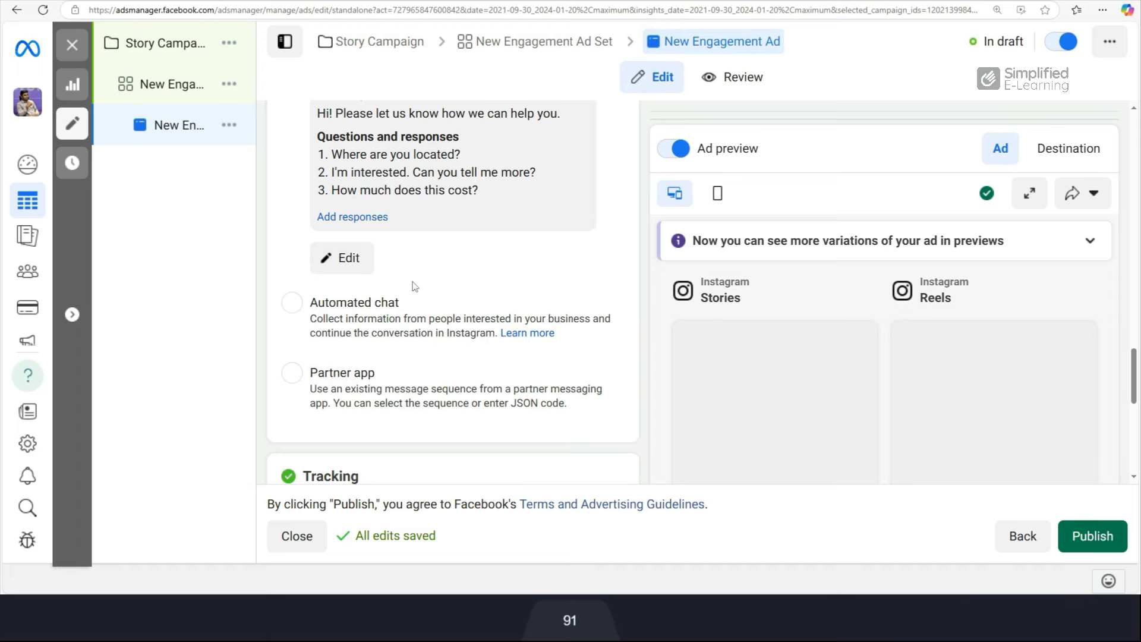
scroll(420, 287, up, 2)
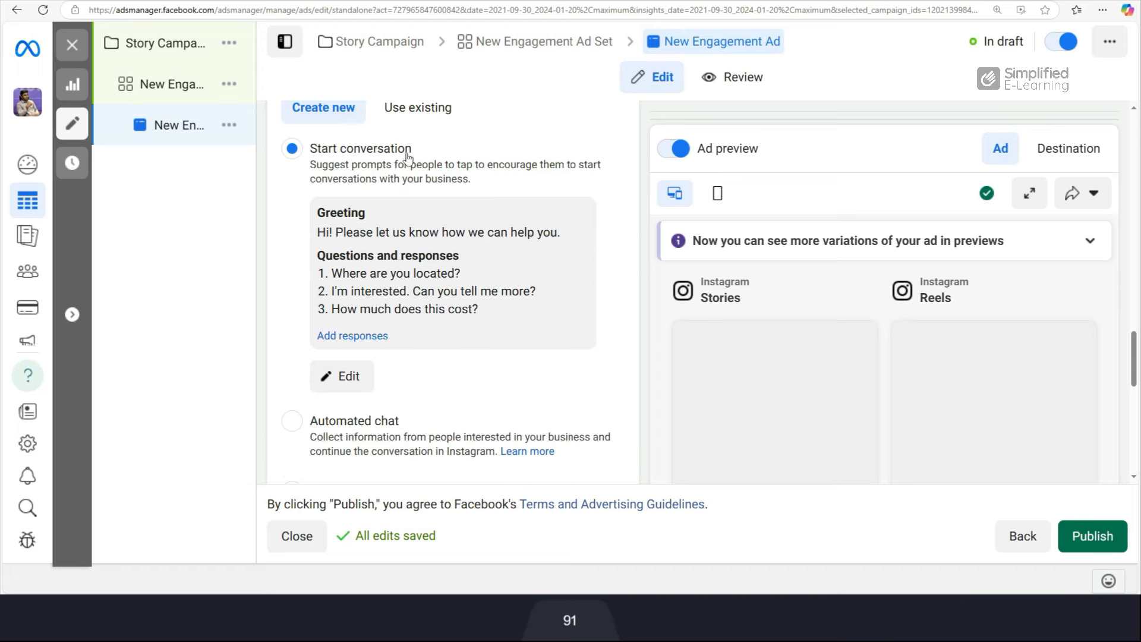
scroll(406, 347, down, 2)
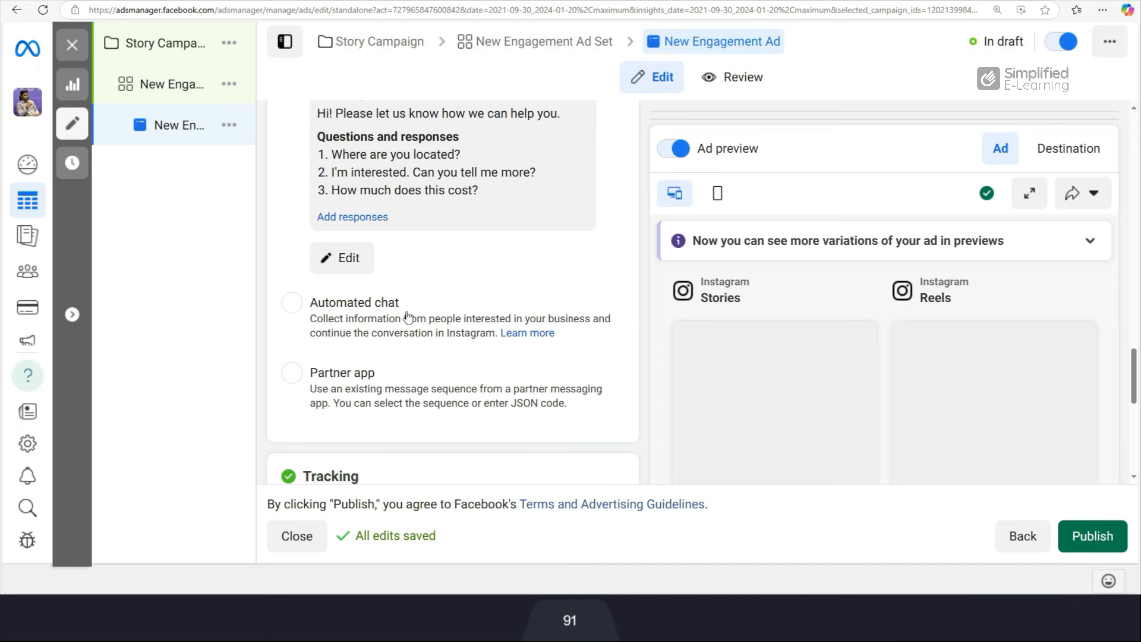
scroll(400, 387, up, 1)
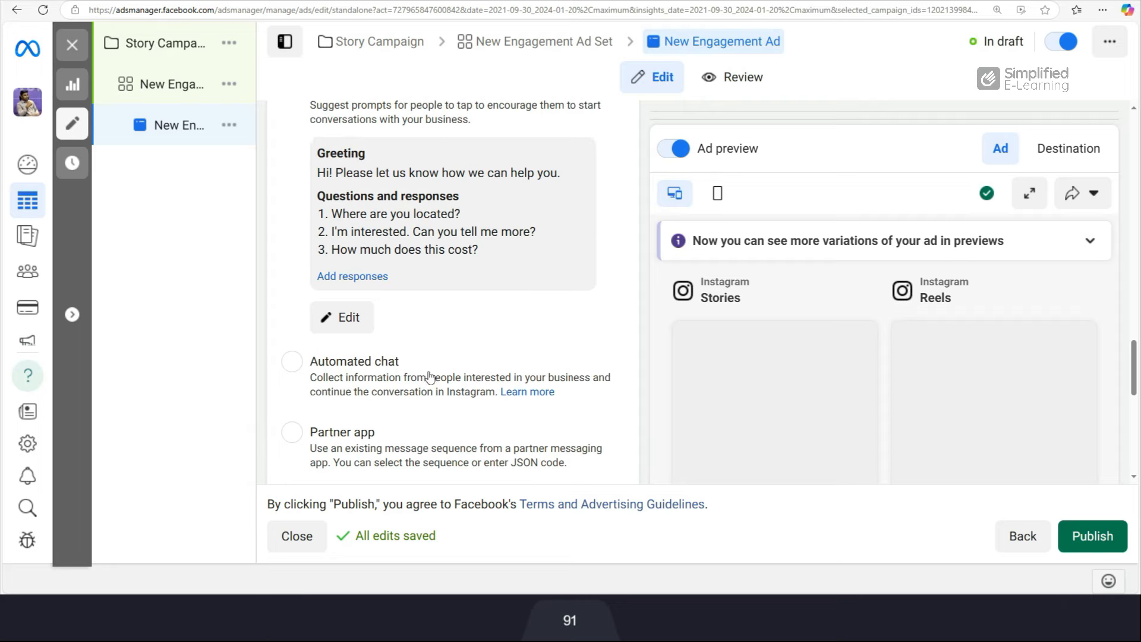
scroll(430, 375, up, 2)
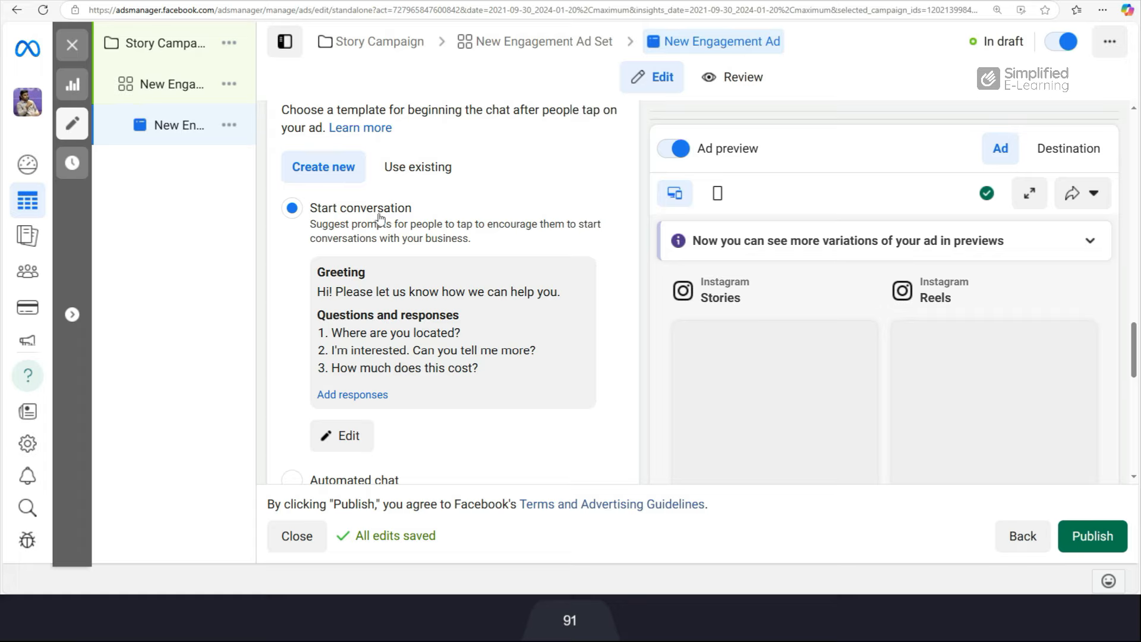
click(348, 437)
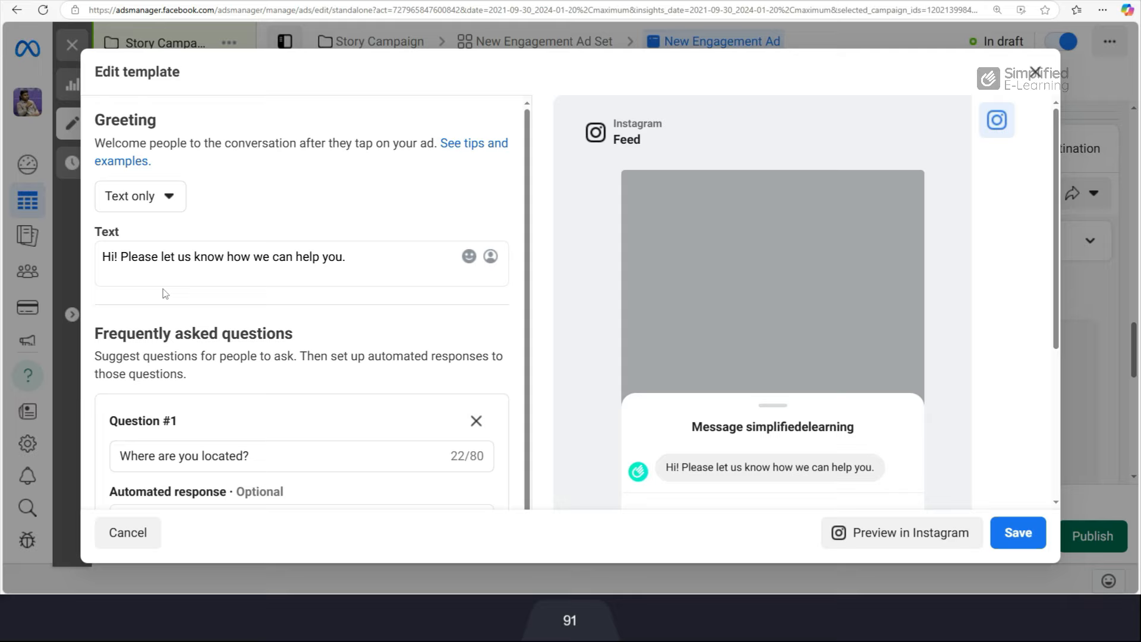
scroll(165, 294, down, 4)
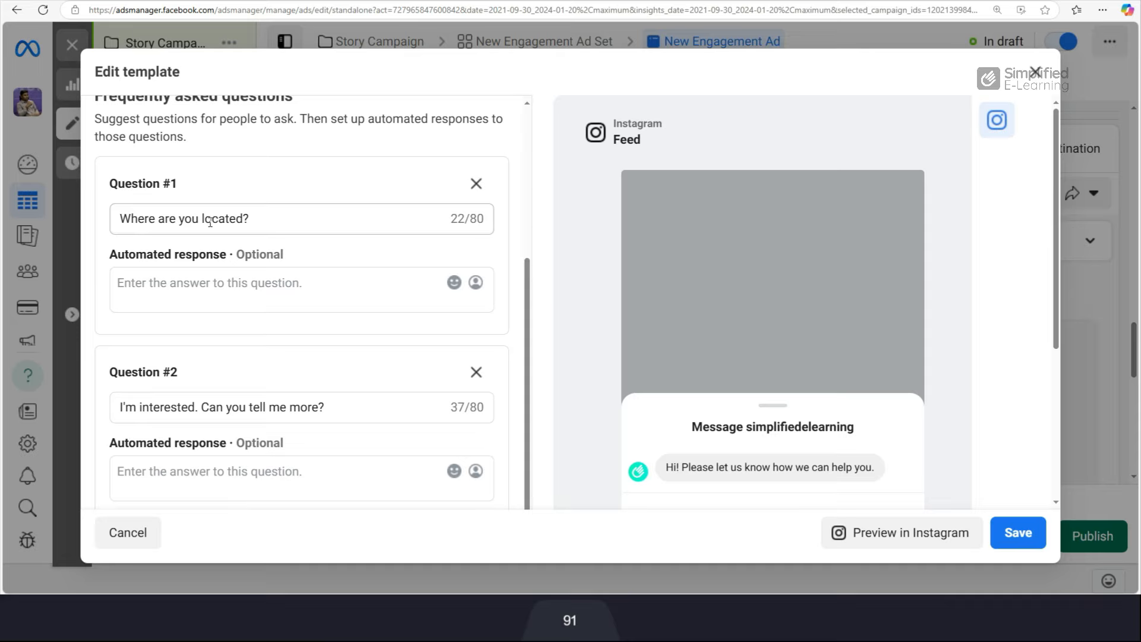
click(227, 284)
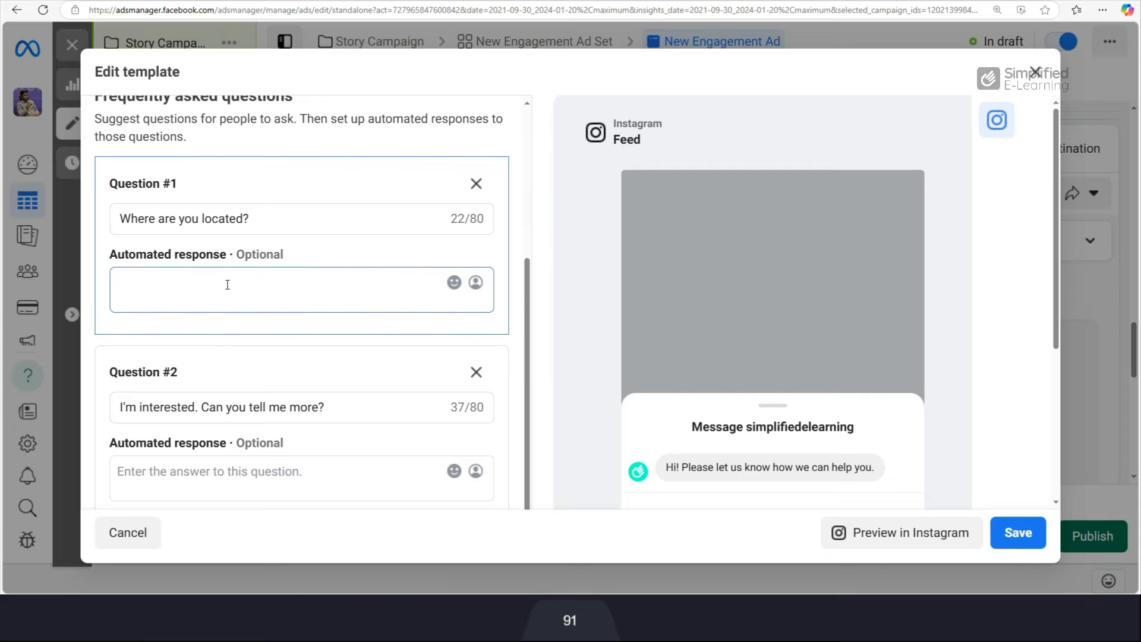
scroll(260, 296, down, 2)
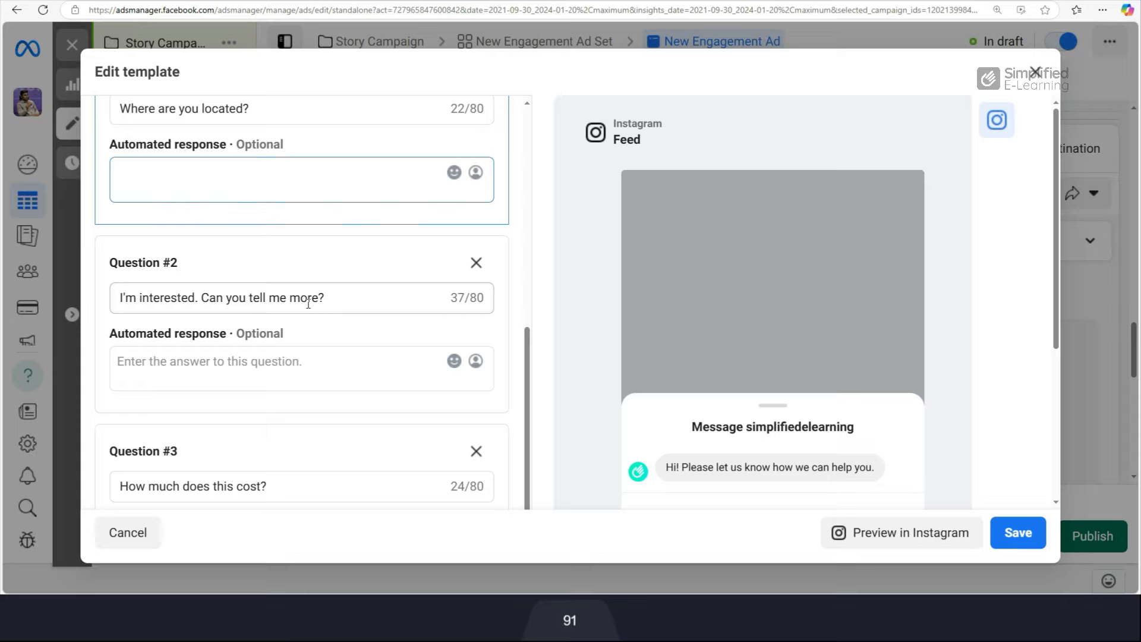
scroll(308, 304, down, 4)
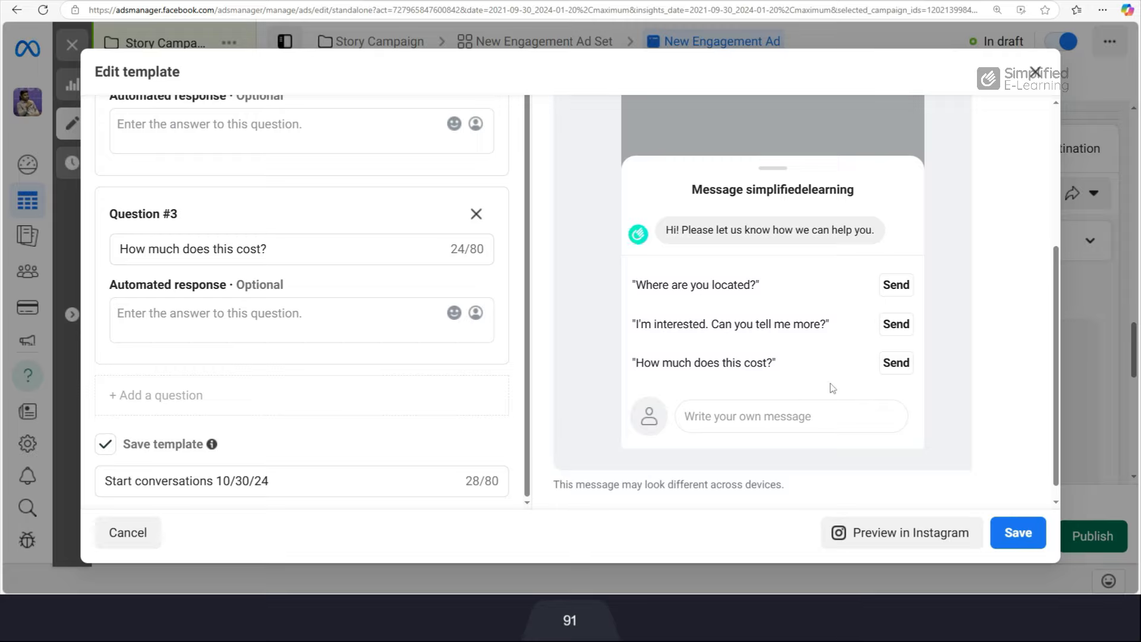
click(1017, 533)
- Check the tracking settings and review how the ad looks in Instagram Stories and Reels in the advanced preview
scroll(494, 389, down, 3)
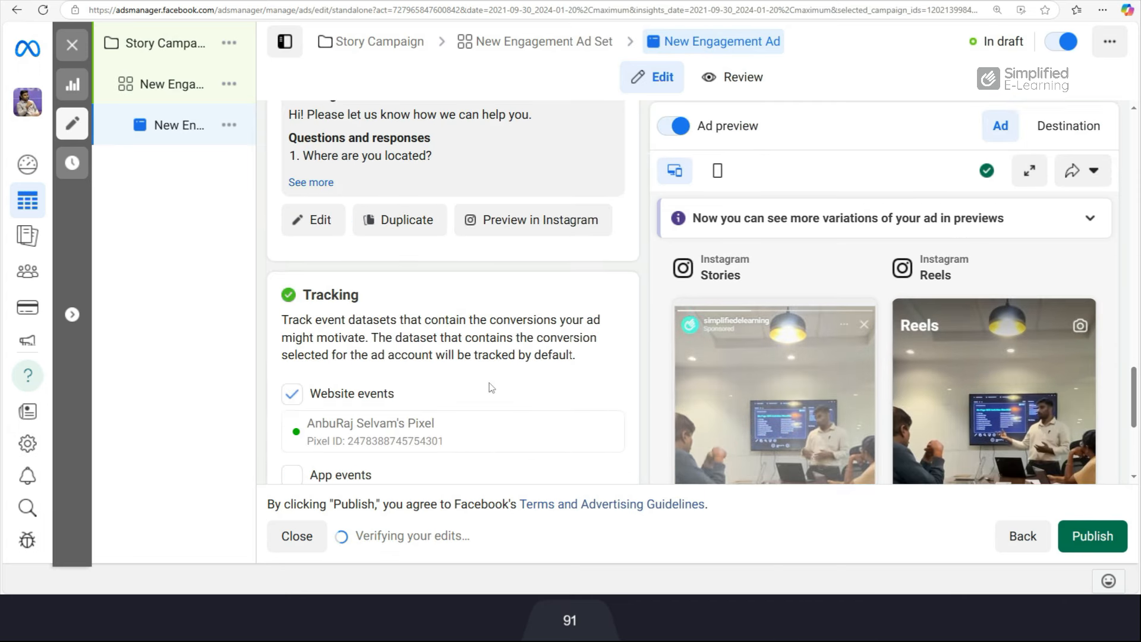
scroll(491, 387, down, 2)
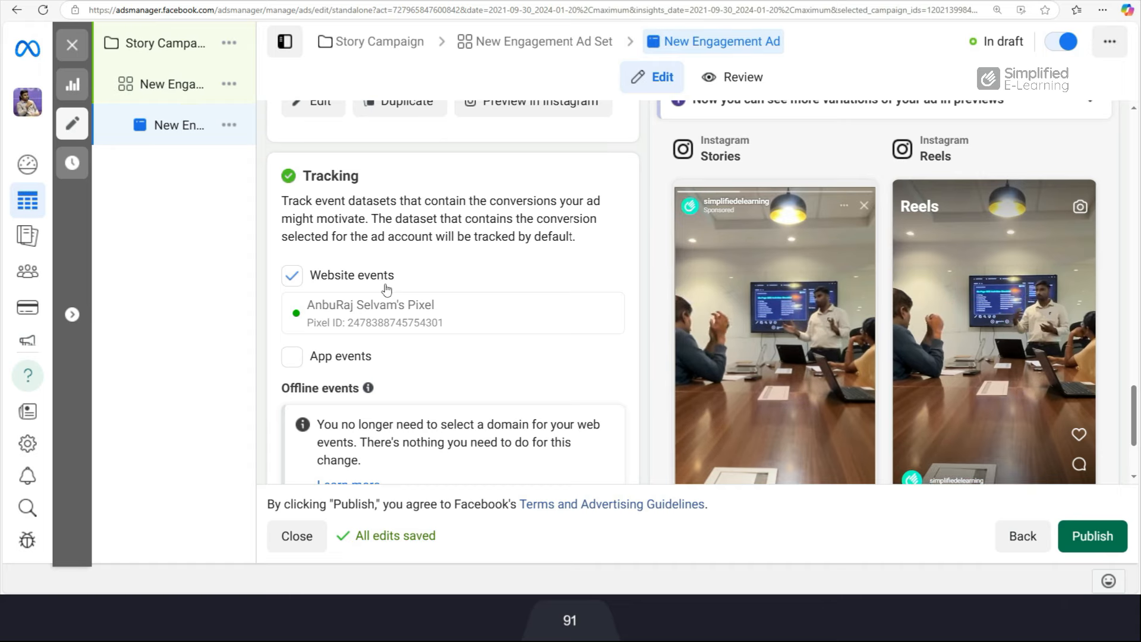
scroll(387, 290, up, 2)
click(1027, 168)
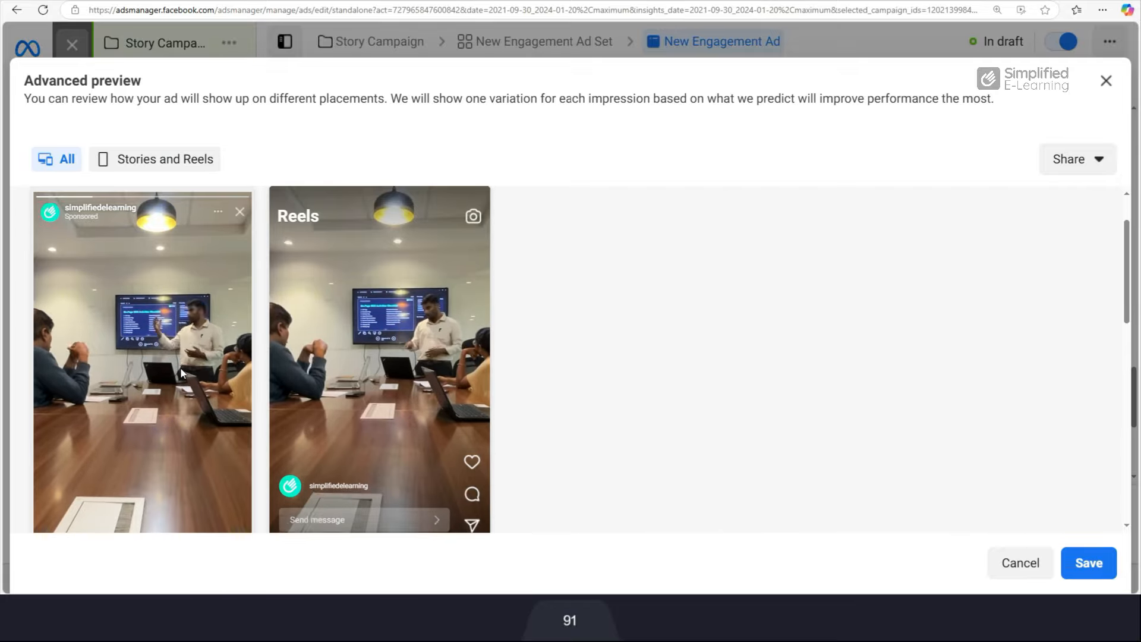
scroll(181, 373, down, 2)
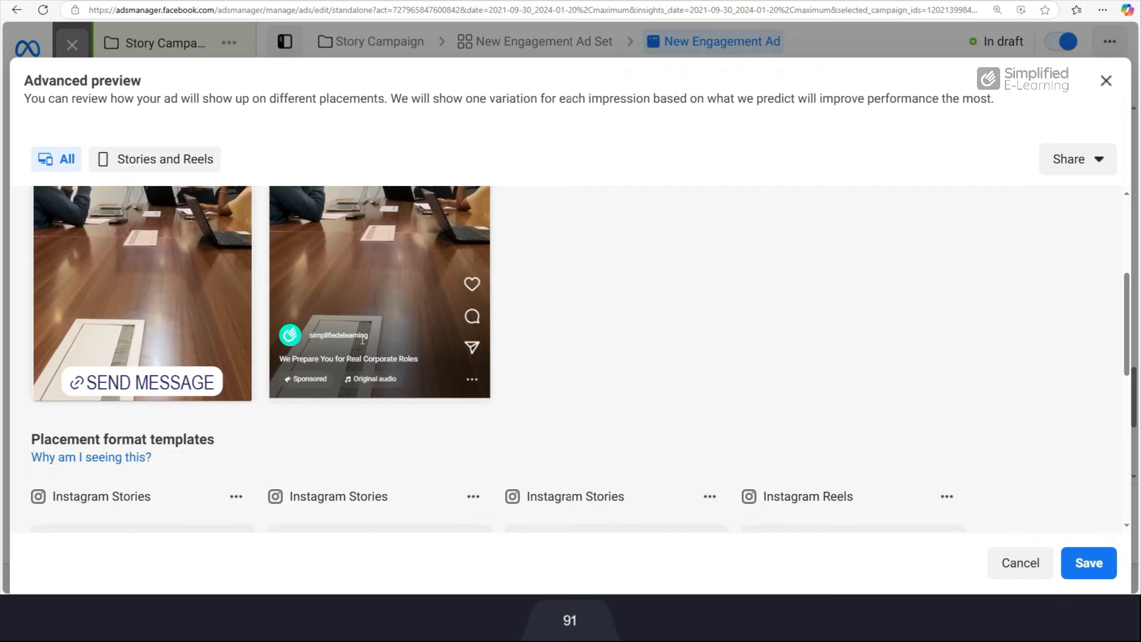
scroll(345, 344, up, 3)
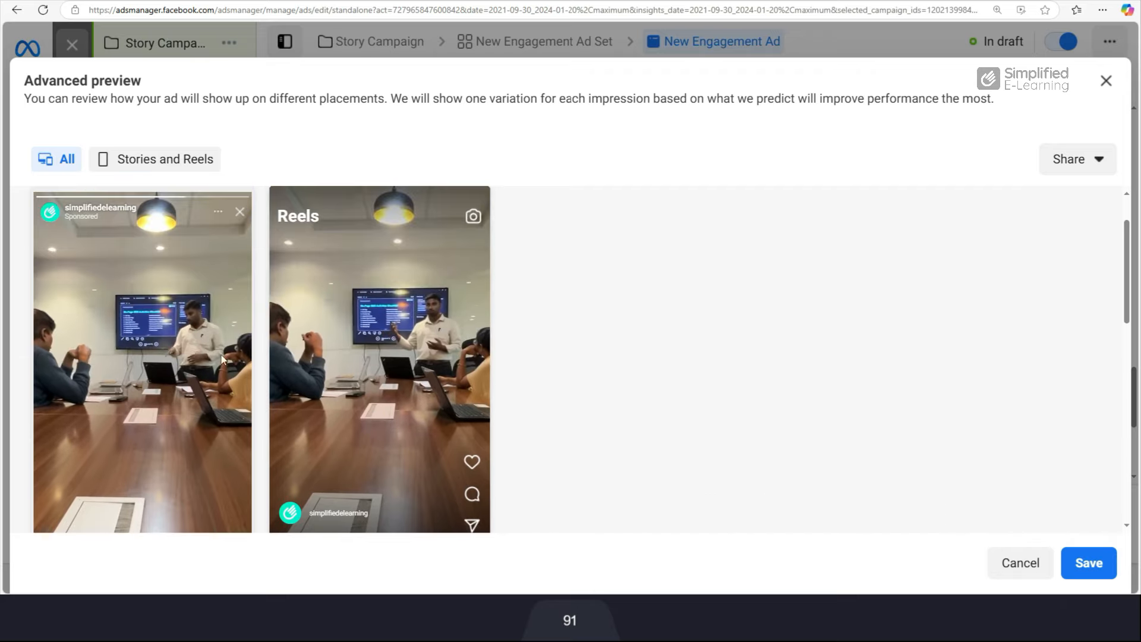
scroll(342, 373, down, 2)
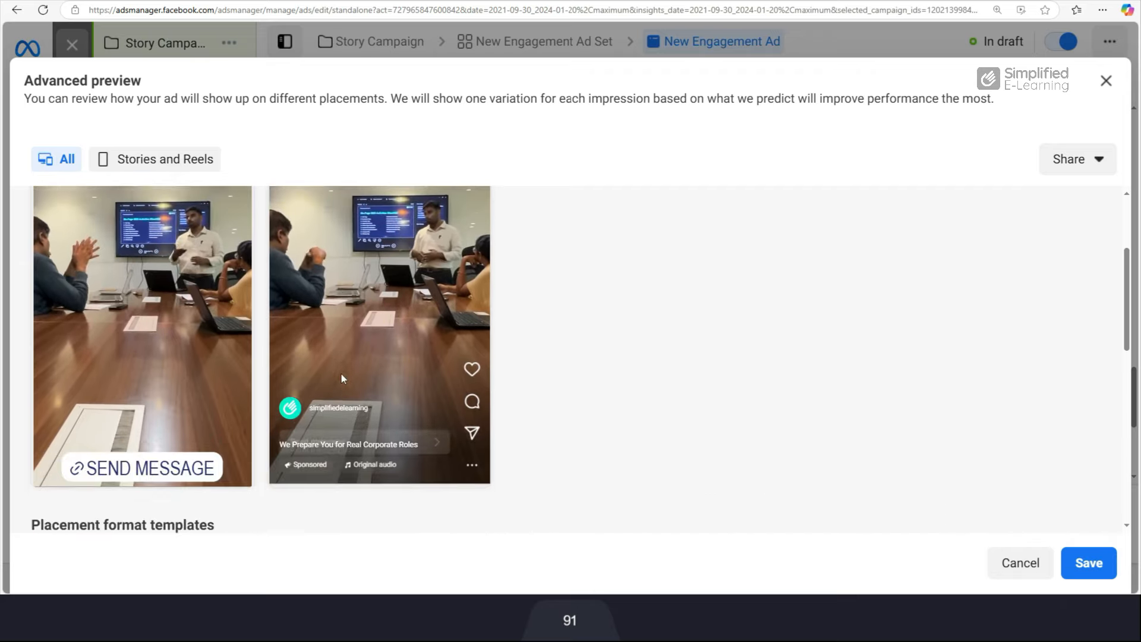
scroll(347, 416, up, 1)
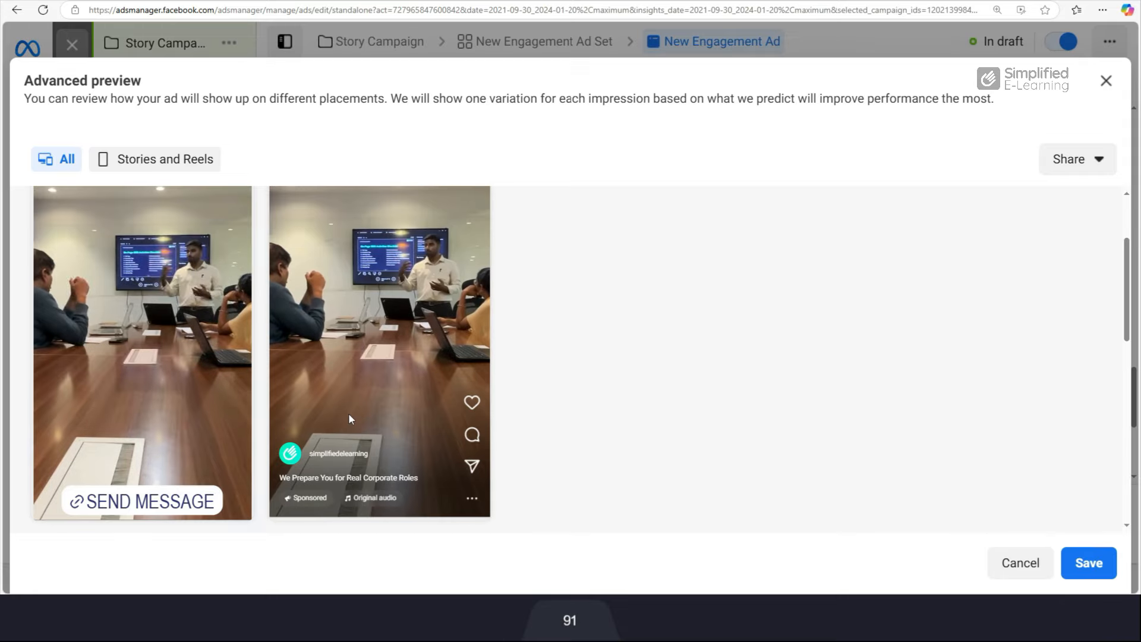
click(1089, 563)
- Publish the Story Campaign with its ad set and ad, leaving the URL parameters empty
scroll(769, 444, down, 5)
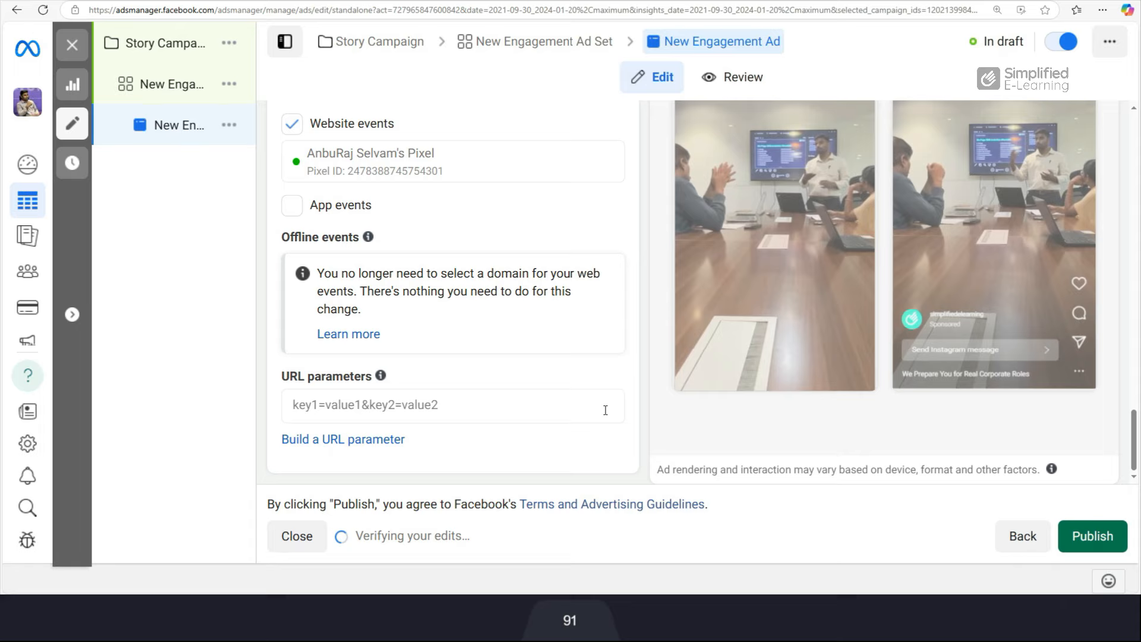
click(1104, 539)
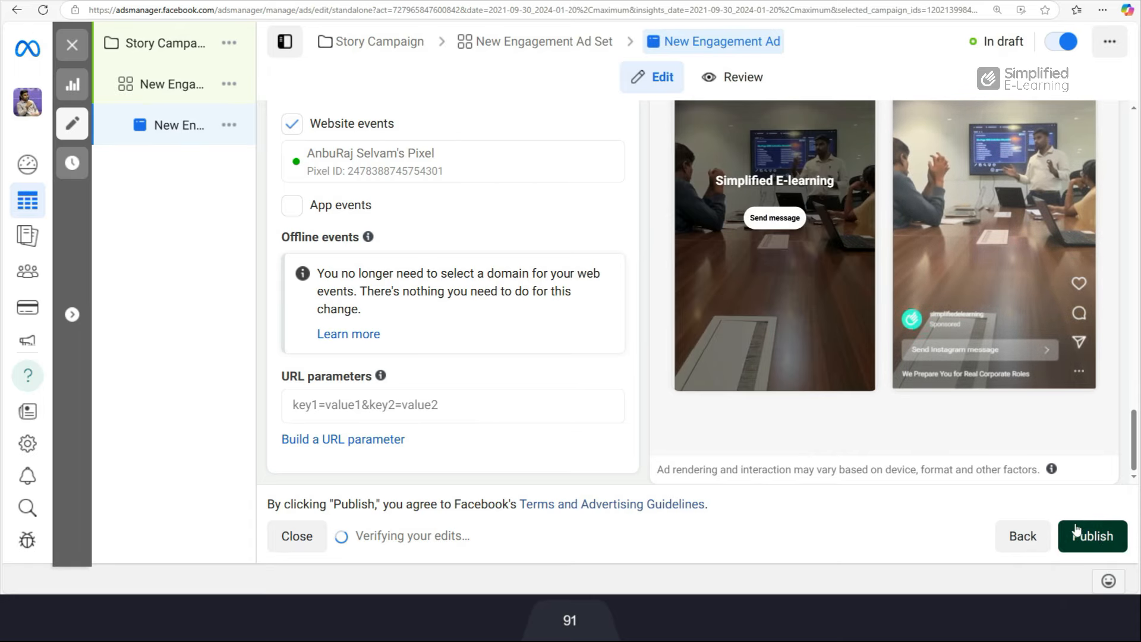